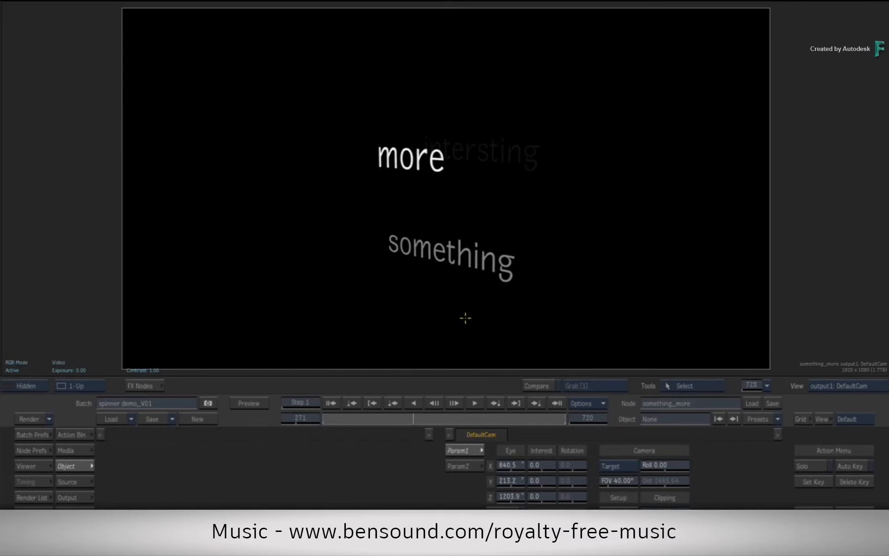
- Scrub through the something_more text animation and display its Action schematic
click(415, 407)
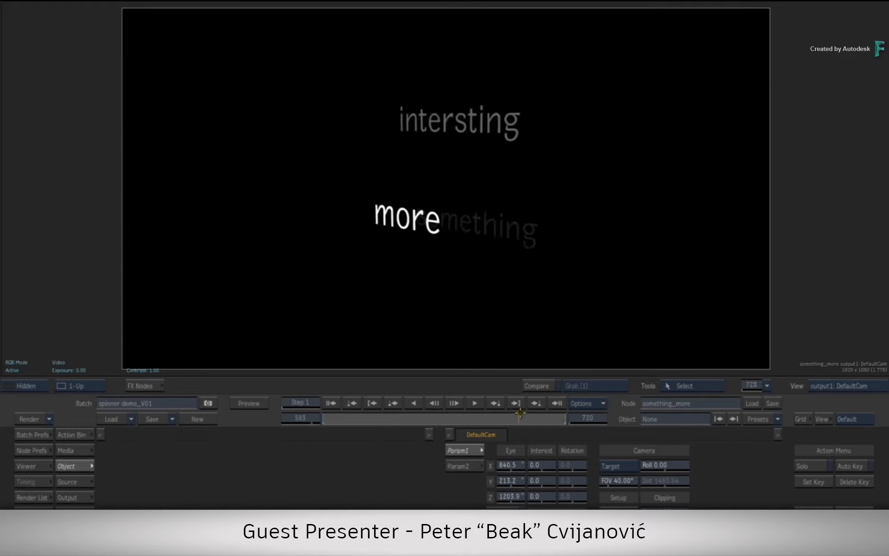
drag(521, 412, 446, 418)
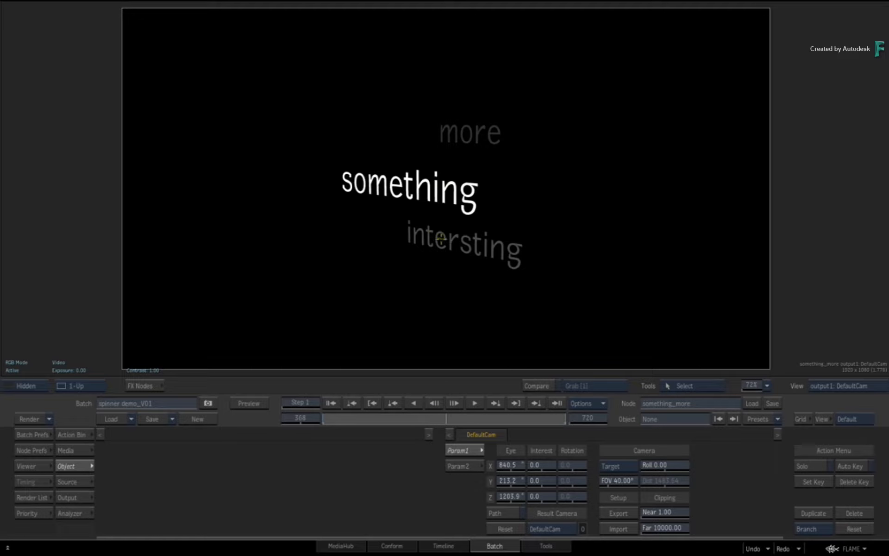
click(44, 468)
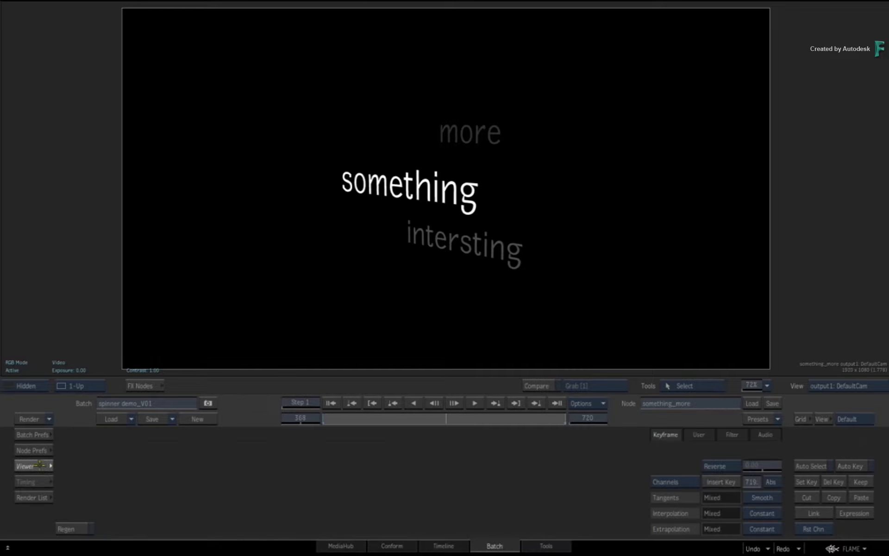
click(43, 466)
key(Escape)
key(Escape)
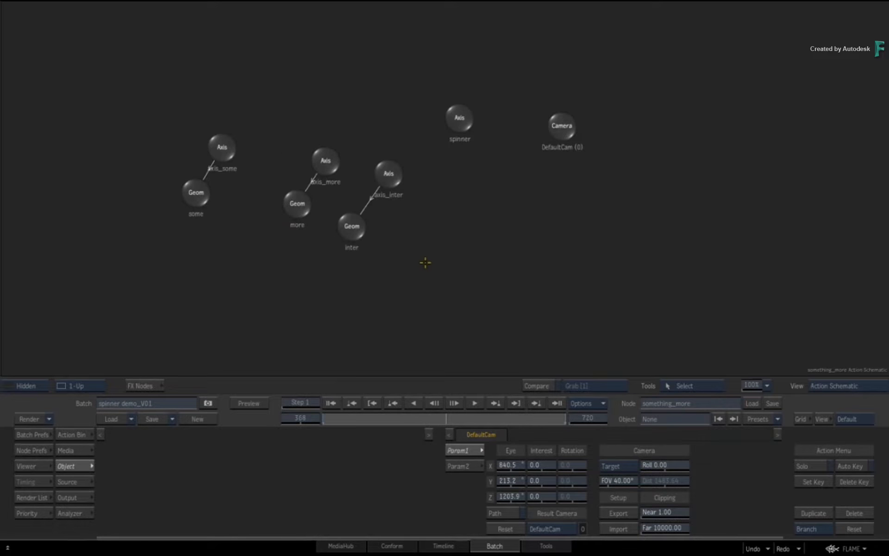
- Scrub the something_fancy Action result to frame 720 and delete that node from the Batch schematic
drag(205, 281, 186, 555)
click(729, 120)
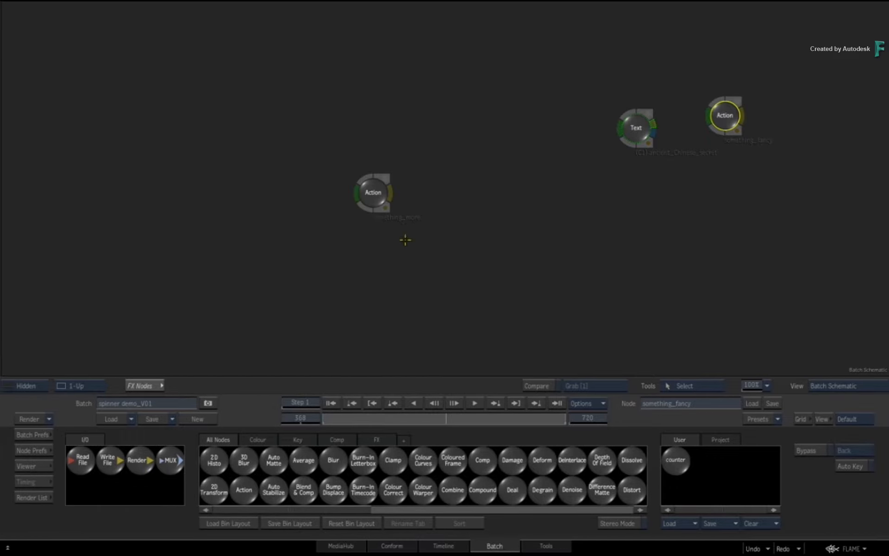
key(F4)
drag(444, 417, 585, 414)
key(Escape)
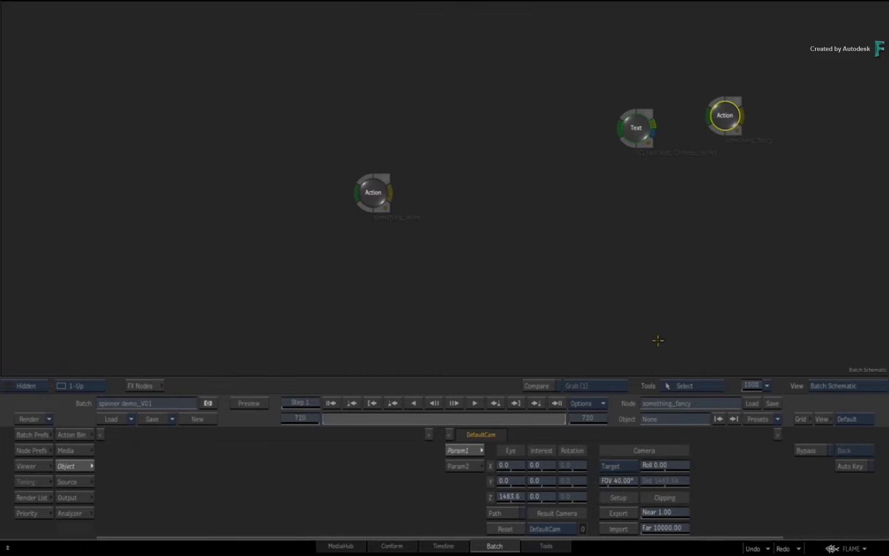
drag(719, 128, 193, 553)
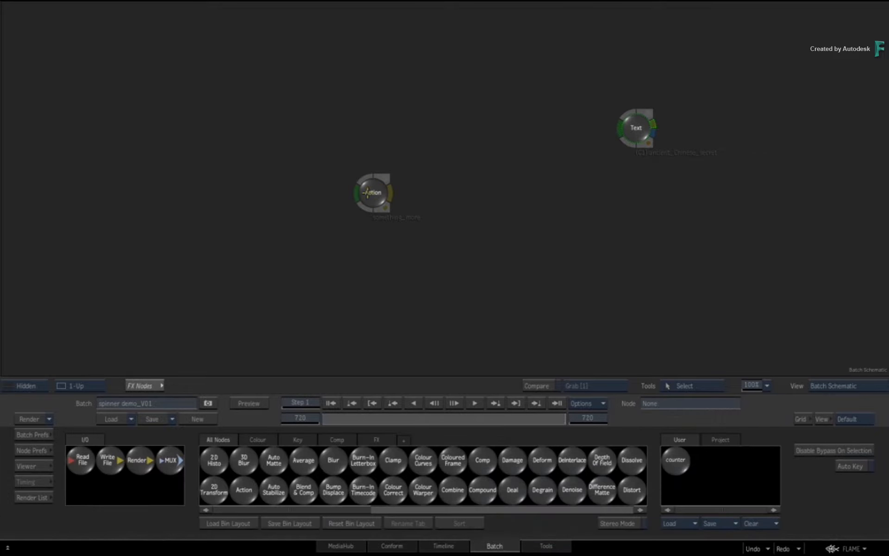
- Open the something_more Action's animation channels and display the position curves of axis_some
click(367, 193)
drag(367, 193, 355, 208)
key(grave)
key(F4)
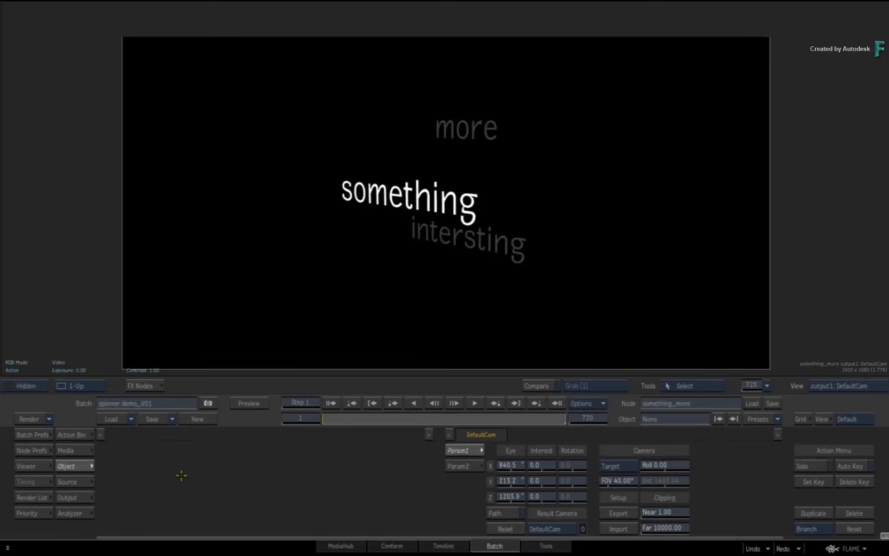
key(F8)
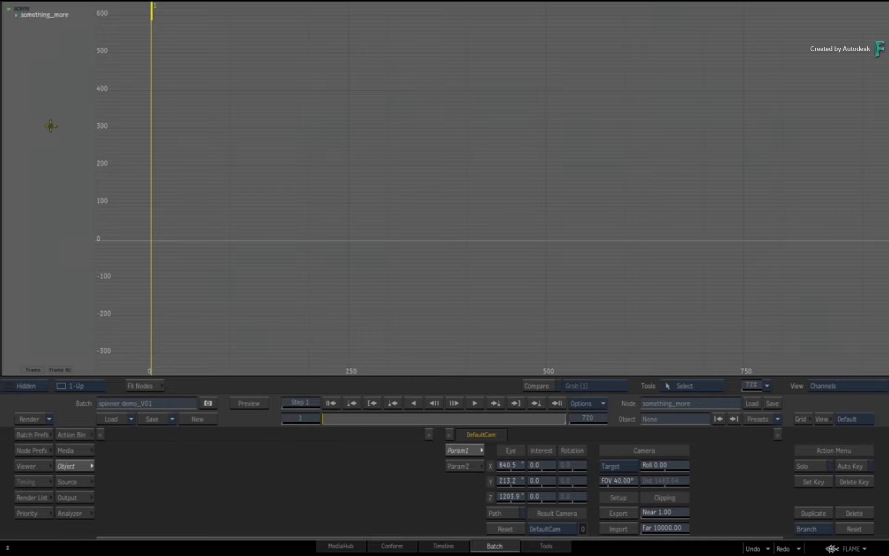
click(16, 15)
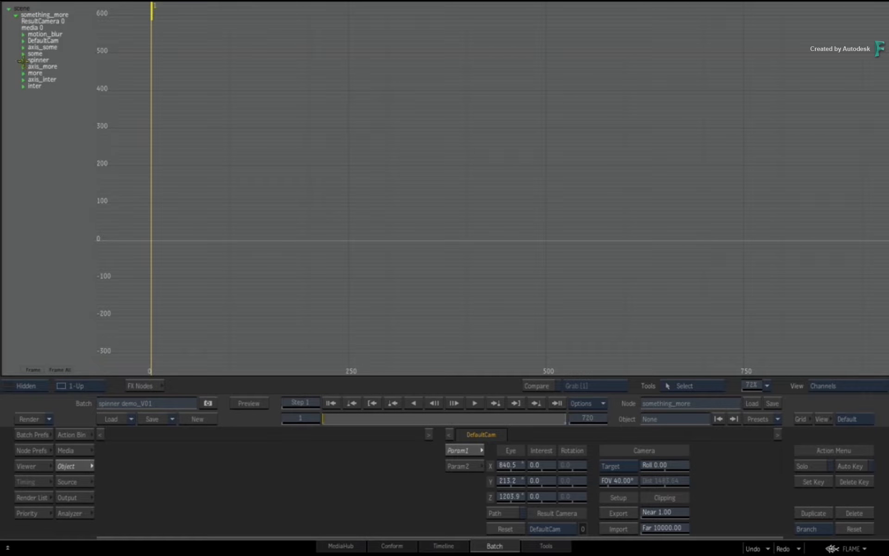
click(22, 47)
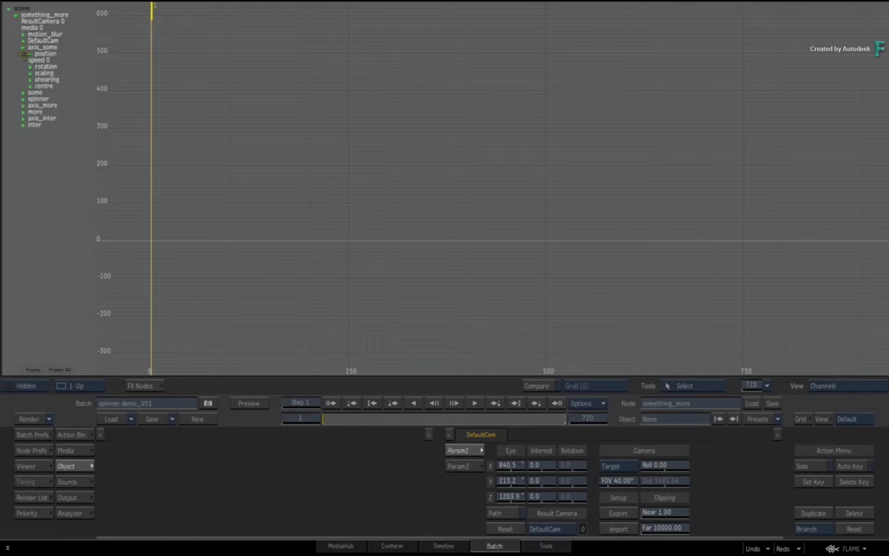
click(42, 53)
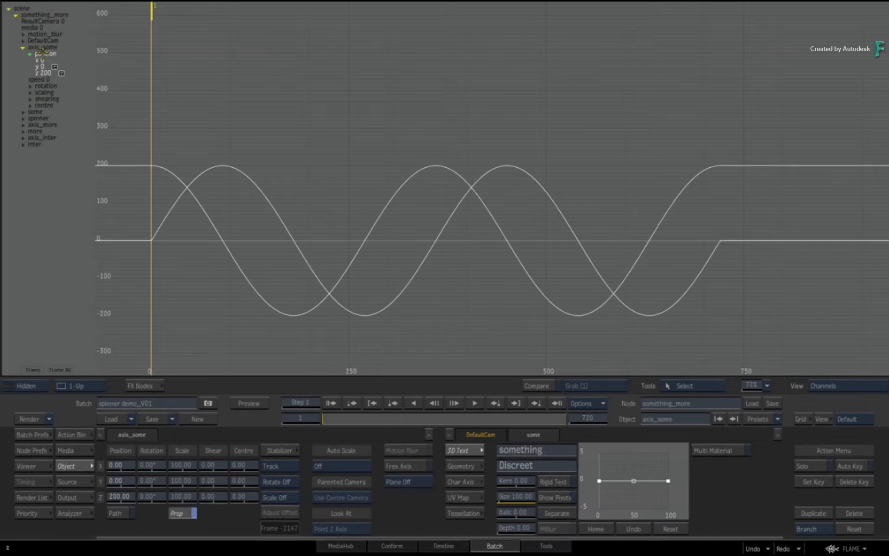
- Compare the transparency expression of the some geometry with the position z expression of axis_some
click(22, 111)
click(47, 118)
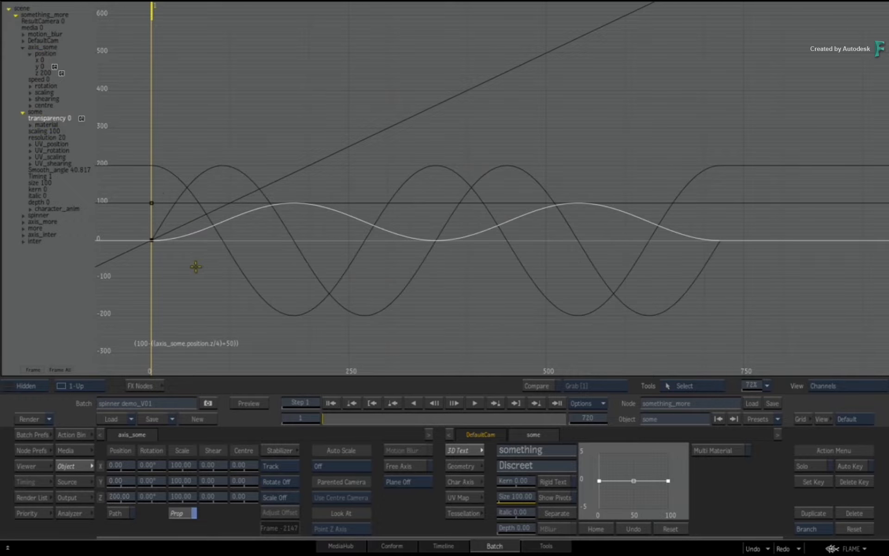
click(410, 175)
click(404, 236)
click(423, 163)
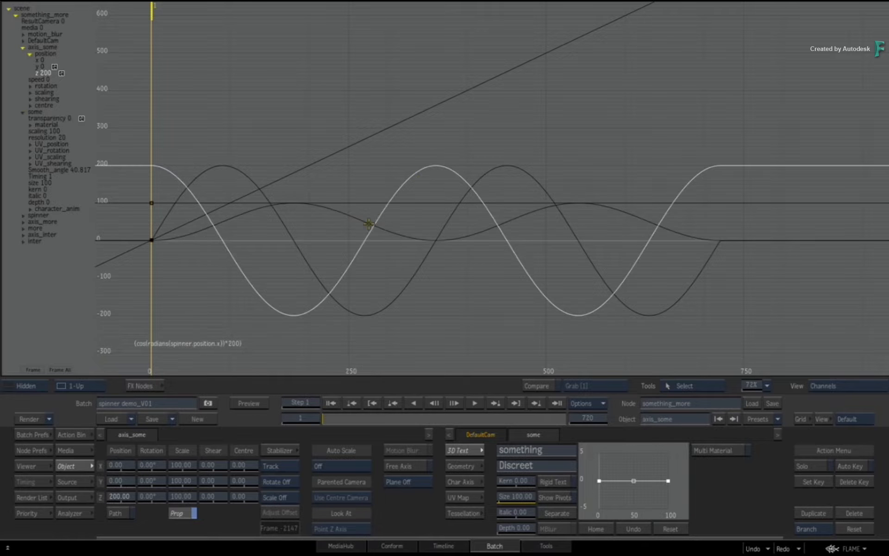
click(376, 228)
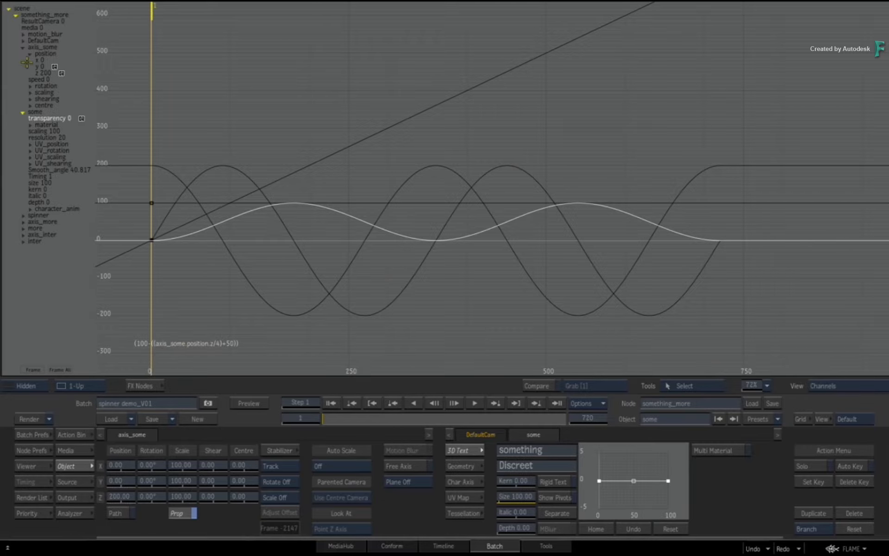
click(37, 73)
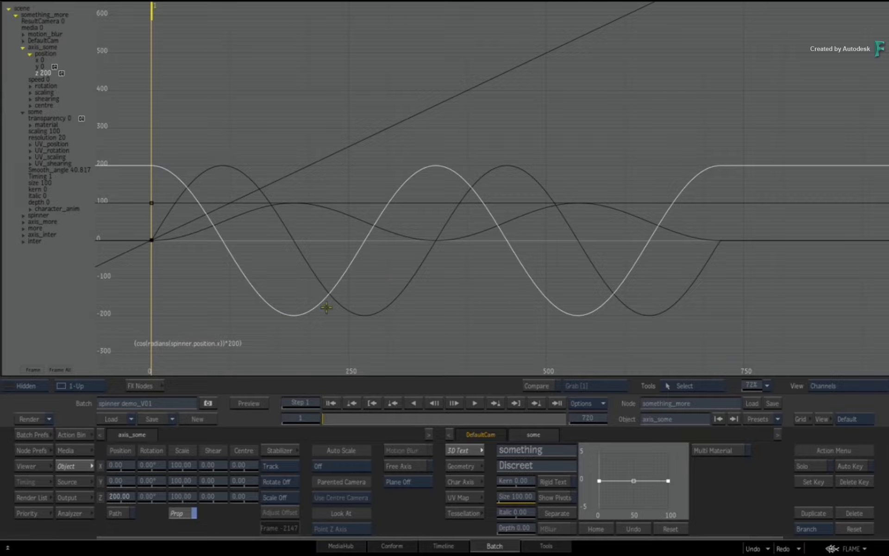
- Return to the Action schematic and move the spinner axis node up, above the text nodes
key(Escape)
key(F8)
key(F8)
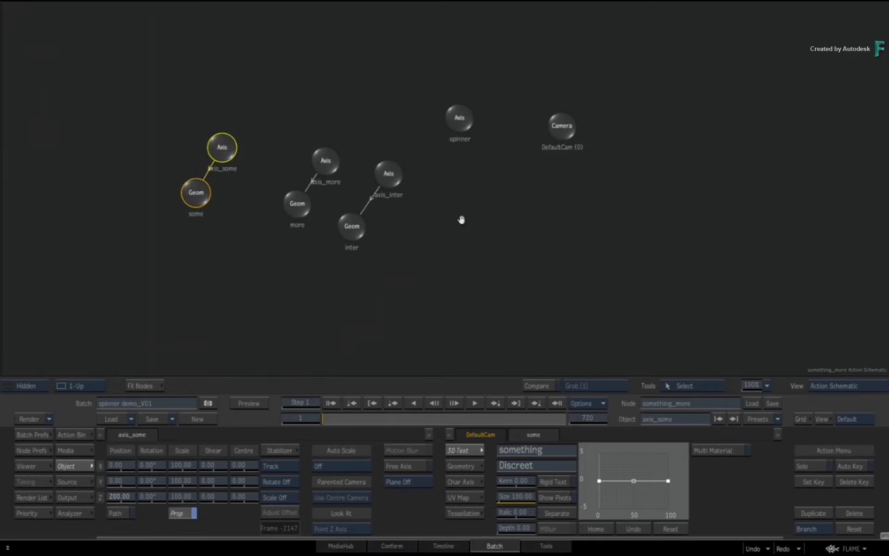
drag(461, 220, 496, 232)
drag(494, 124, 471, 66)
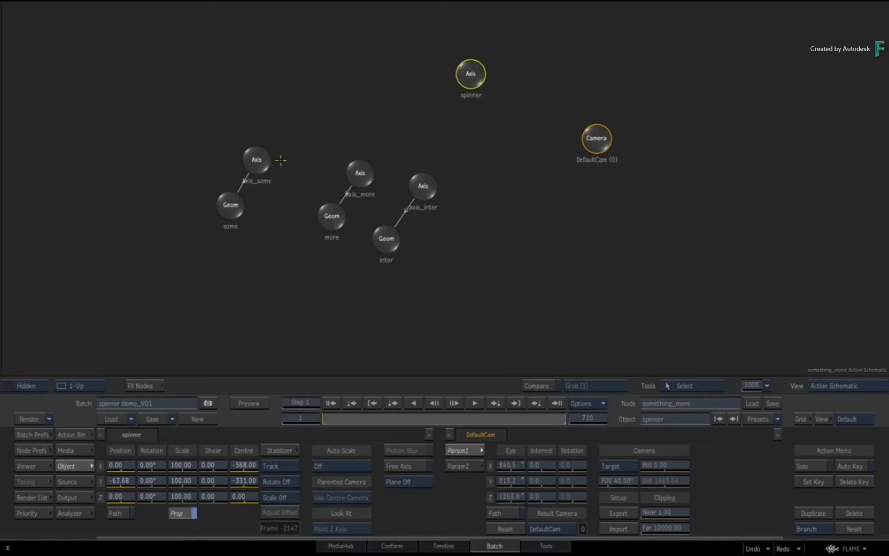
- Examine the some geometry's transparency curve alongside the position y and z curves of axis_some
click(264, 164)
click(229, 205)
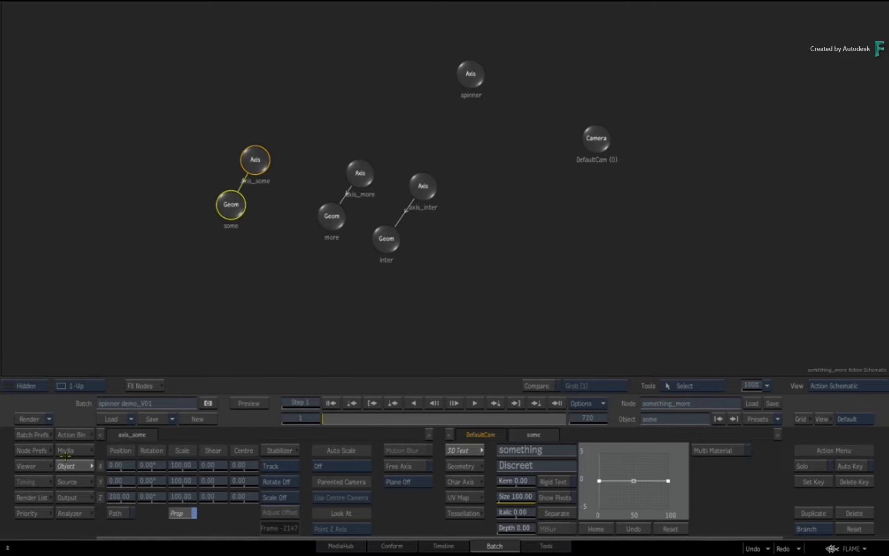
key(F11)
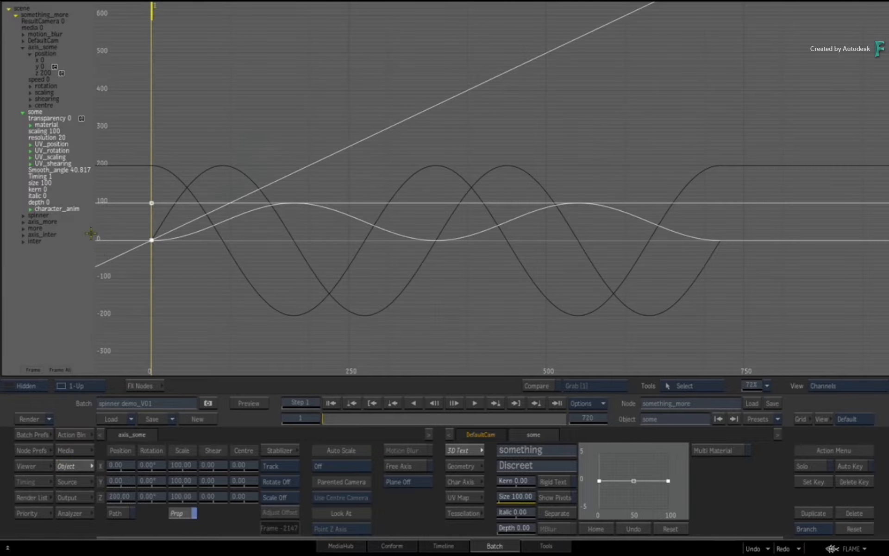
click(48, 120)
click(38, 67)
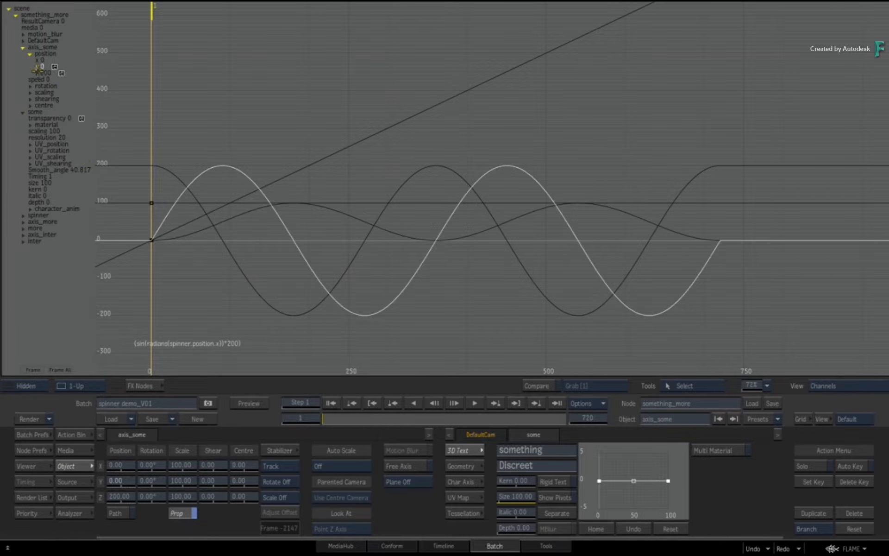
click(39, 72)
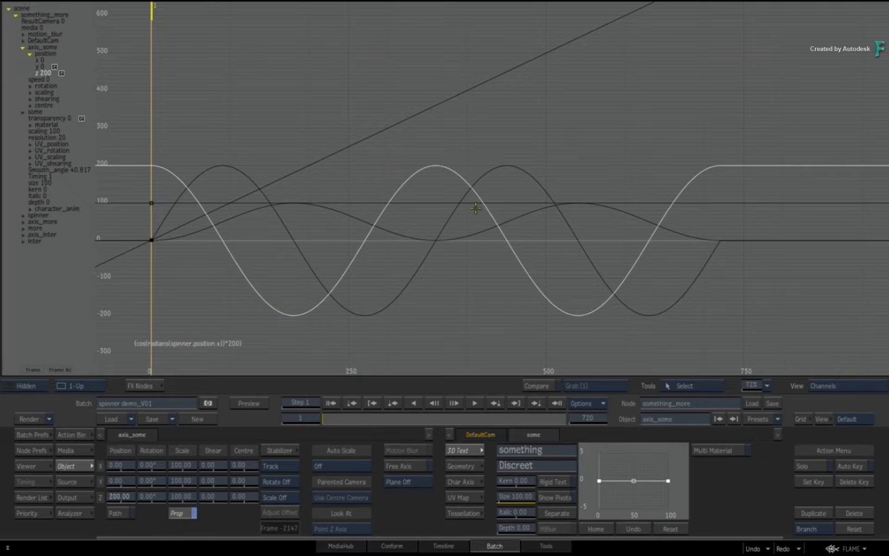
click(42, 119)
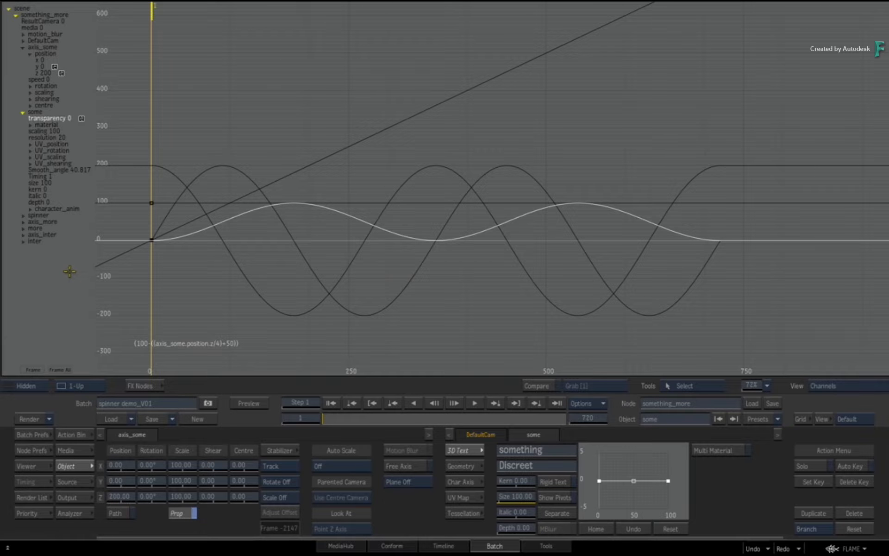
click(39, 67)
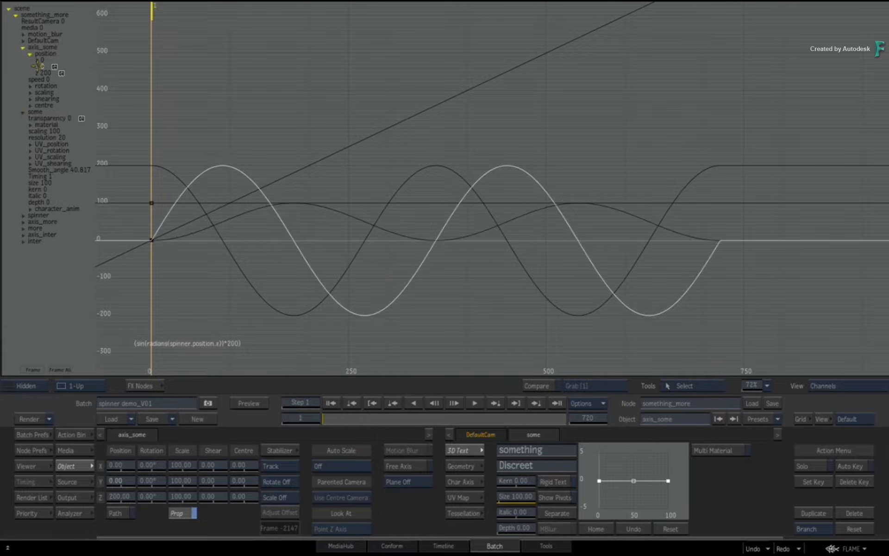
click(37, 72)
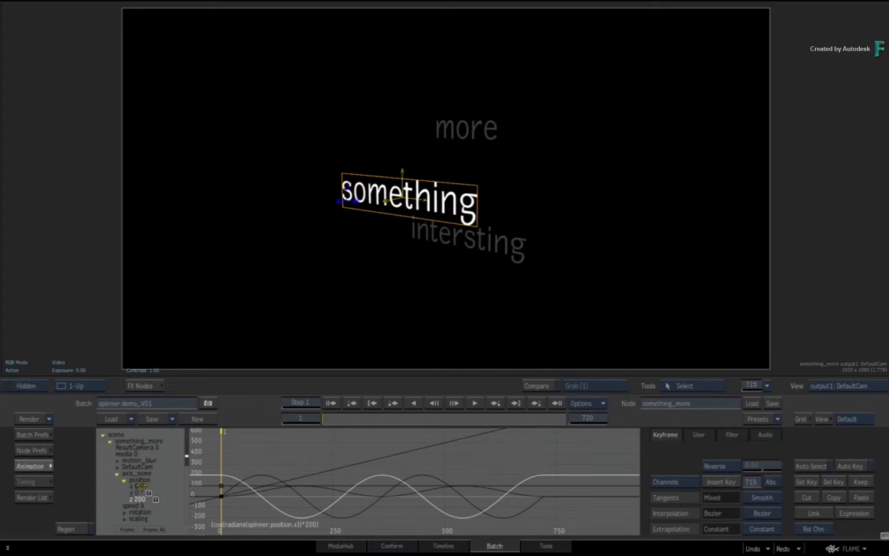
- Copy the full expression (cos(radians(spinner.position.x))*200) from the position z channel of axis_some
key(e)
drag(217, 527, 69, 528)
key(ctrl+c)
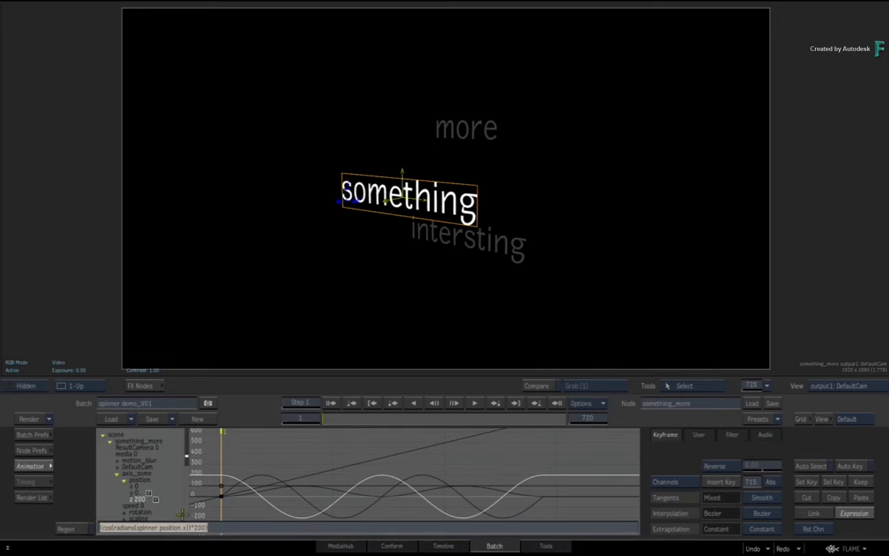
key(Return)
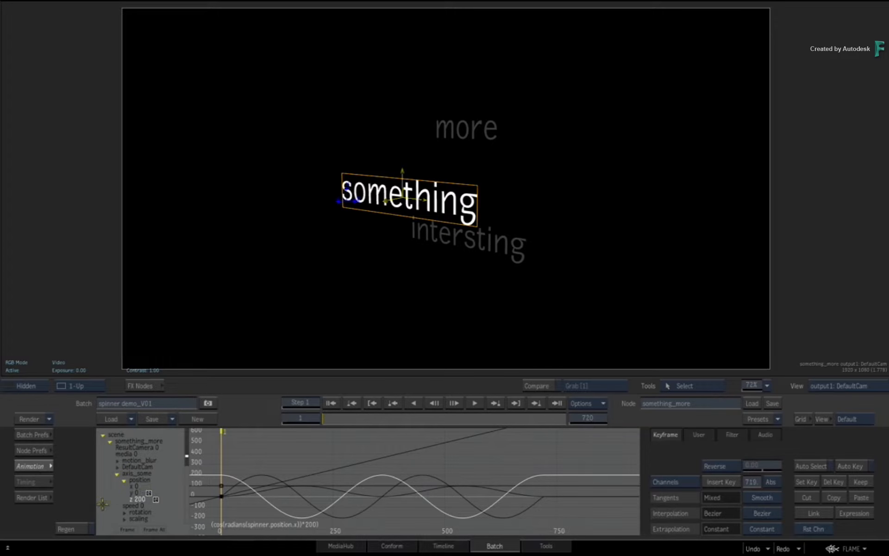
- In the some geometry's transparency expression, replace axis_some.position.z with the copied cosine expression and scrub to frame 382
drag(101, 505, 108, 453)
click(139, 494)
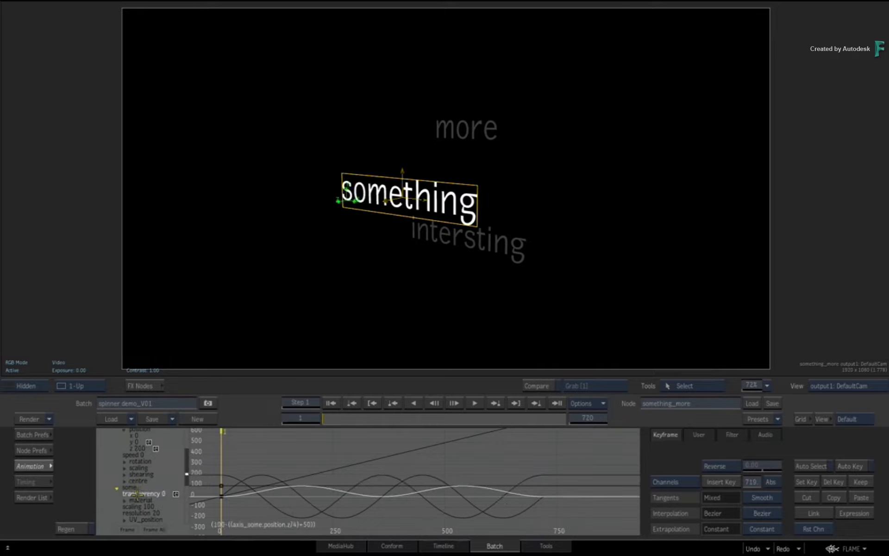
click(165, 493)
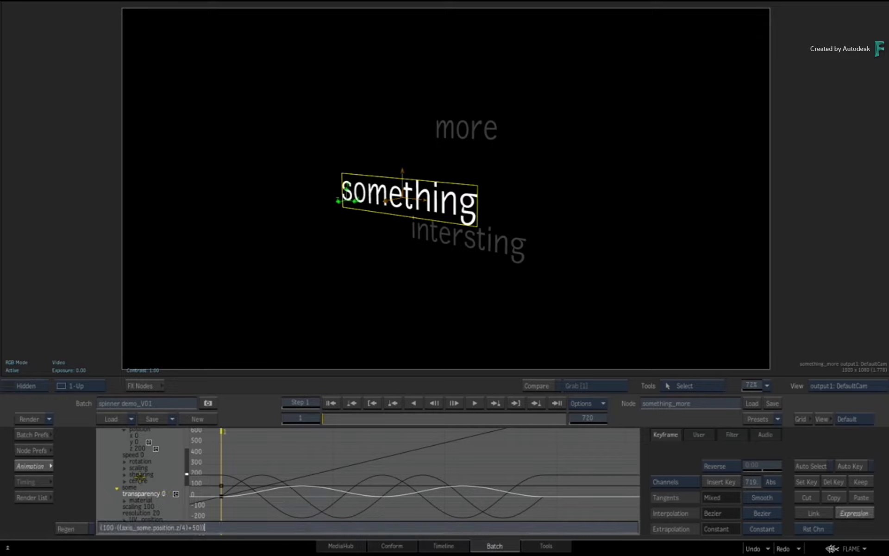
key(Left)
key(Left)
key(Left)
key(Left)
key(Left)
key(Left)
key(Left)
key(Left)
key(Left)
key(BackSpace)
key(BackSpace)
key(BackSpace)
key(BackSpace)
key(BackSpace)
key(BackSpace)
key(BackSpace)
key(BackSpace)
key(BackSpace)
key(BackSpace)
key(BackSpace)
key(BackSpace)
key(BackSpace)
key(BackSpace)
key(BackSpace)
key(BackSpace)
key(BackSpace)
key(BackSpace)
key(BackSpace)
key(BackSpace)
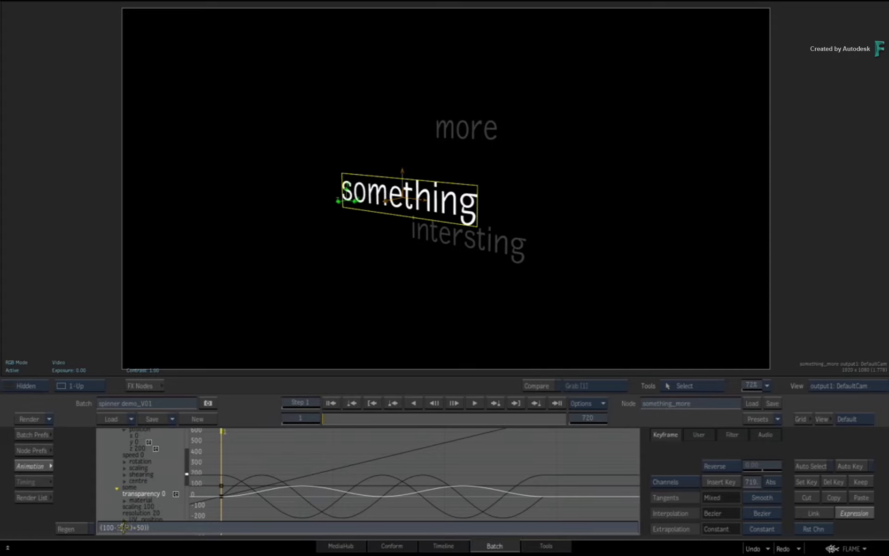
key(ctrl+v)
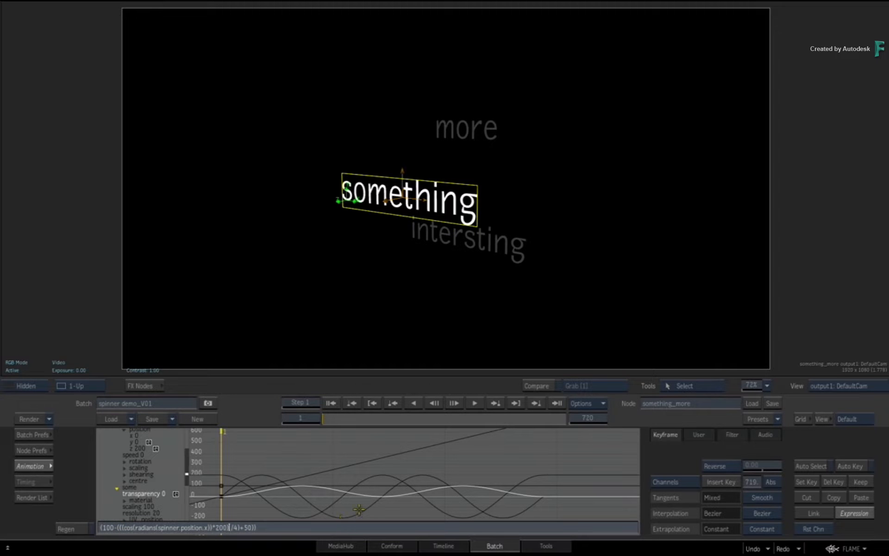
key(Return)
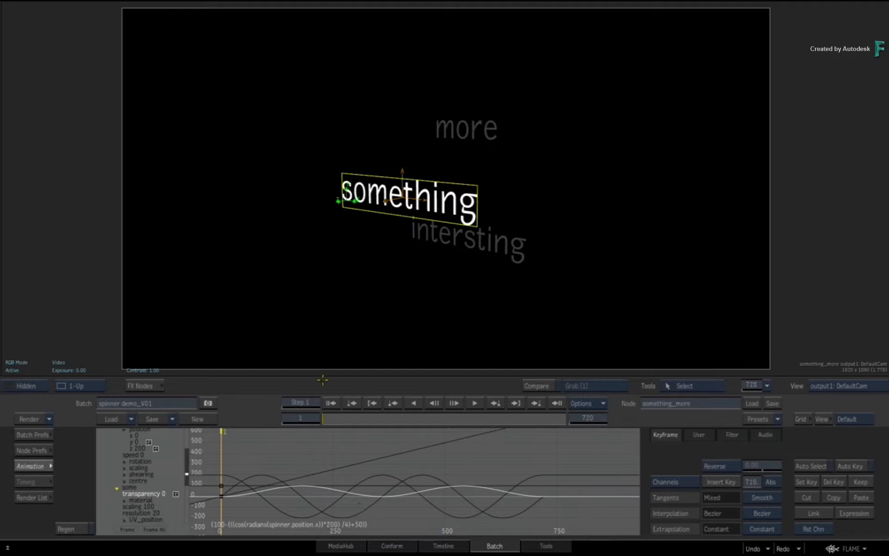
drag(342, 410, 452, 404)
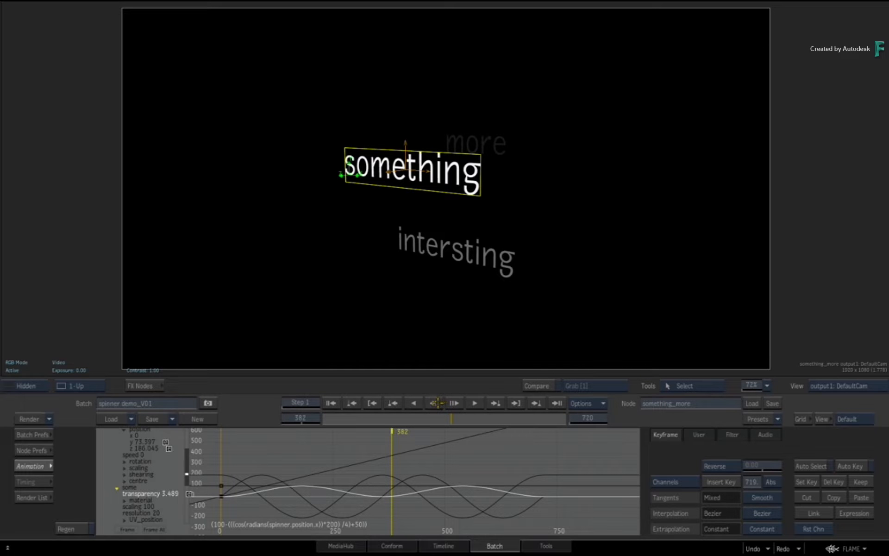
- Multiply spinner.position.x by 3 in the some geometry's transparency expression so it reads radians(spinner.position.x*3)
key(e)
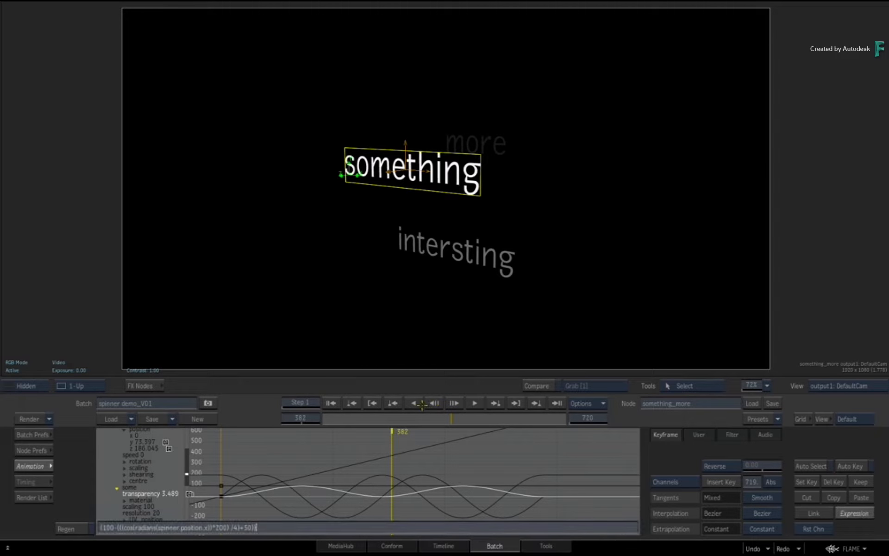
key(Left)
key(Left)
key(Left)
key(Left)
key(Left)
text(*3)
key(Return)
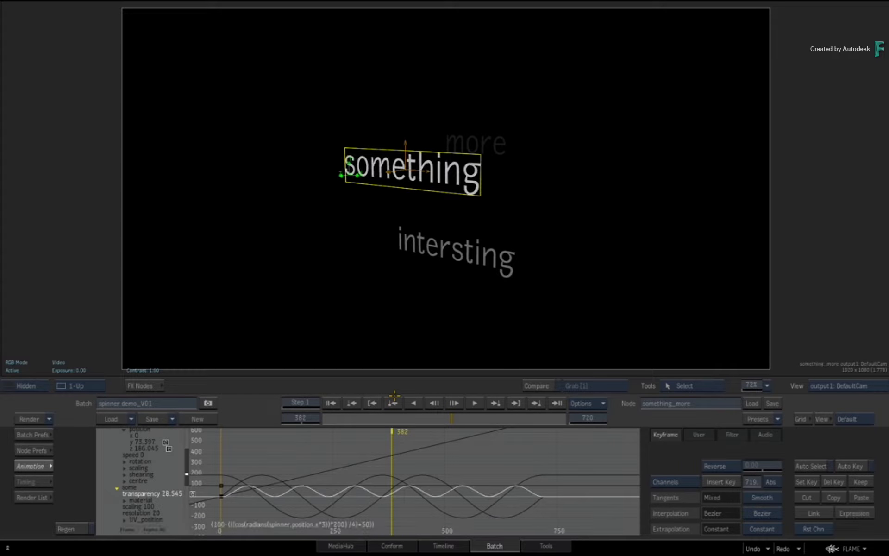
- Undo and redo the multiply-by-3 edit to compare the some geometry's transparency curve with and without it
mouse_move(888, 475)
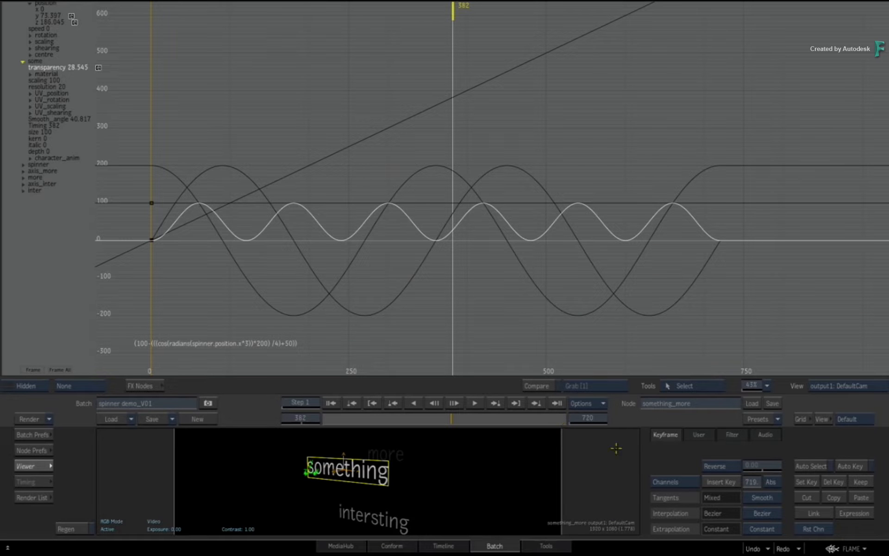
click(754, 548)
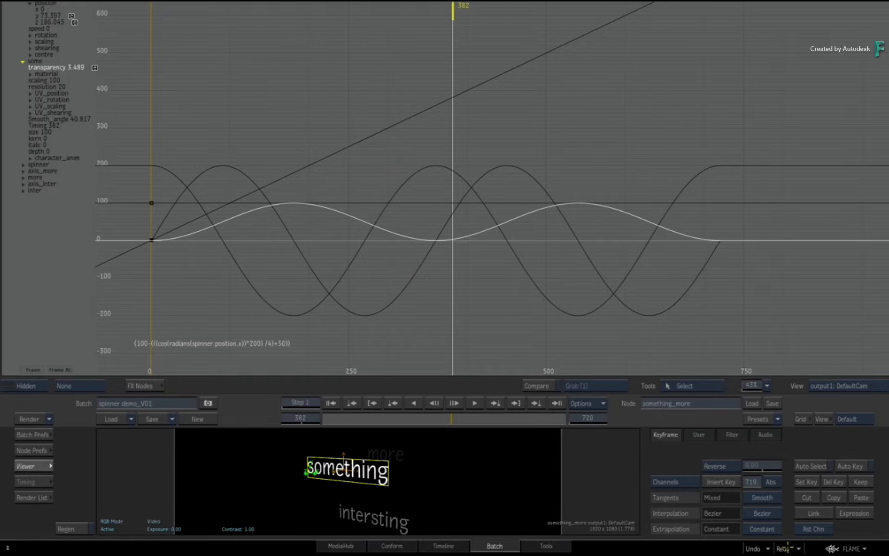
click(786, 550)
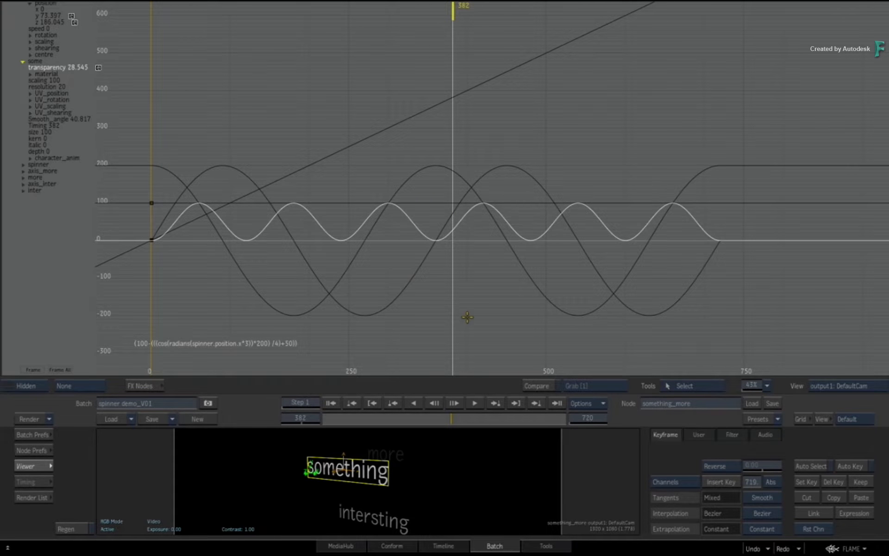
- Scrub the animation back to frame 1 and forward to frame 294 to check how the something text fades
mouse_move(888, 437)
drag(454, 417, 335, 420)
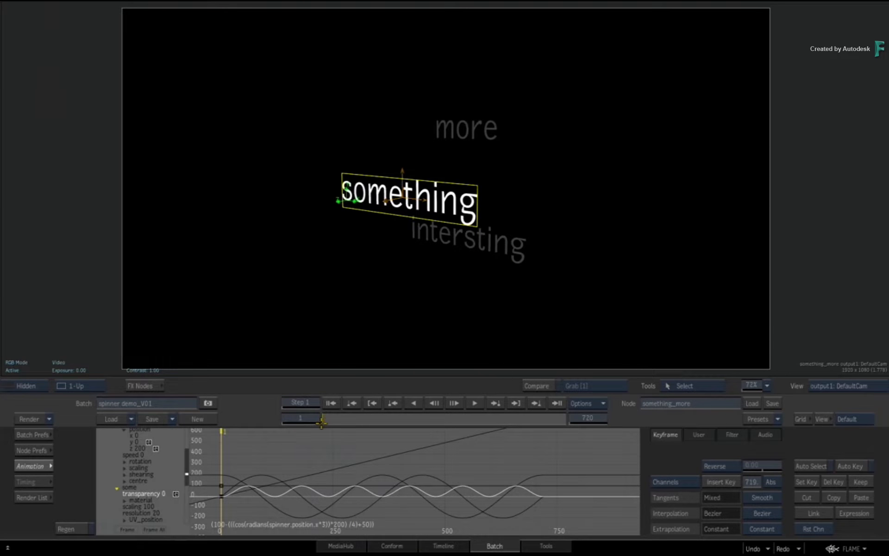
mouse_move(321, 422)
mouse_down()
mouse_move(498, 415)
mouse_move(433, 417)
mouse_move(418, 391)
mouse_up()
mouse_move(678, 555)
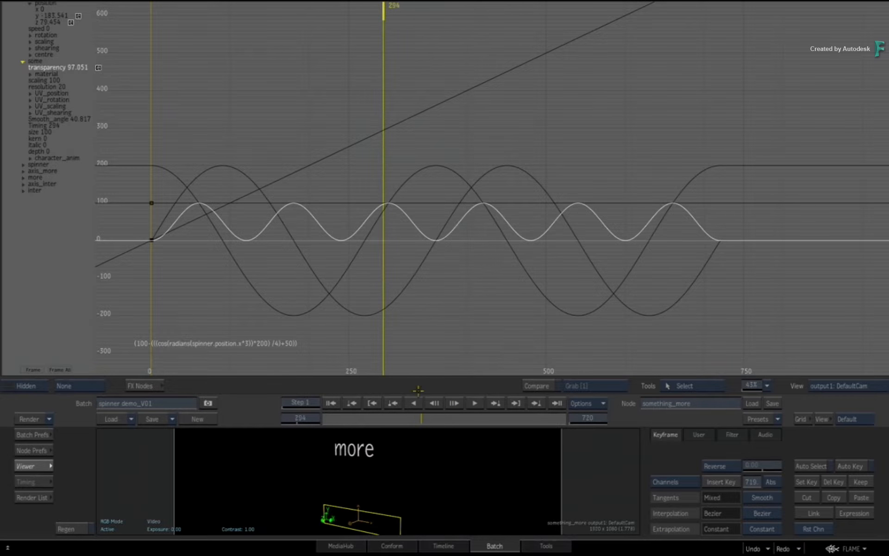
- Park at frame 304 and compare the position z curve of axis_some with the some geometry's transparency curve
click(423, 170)
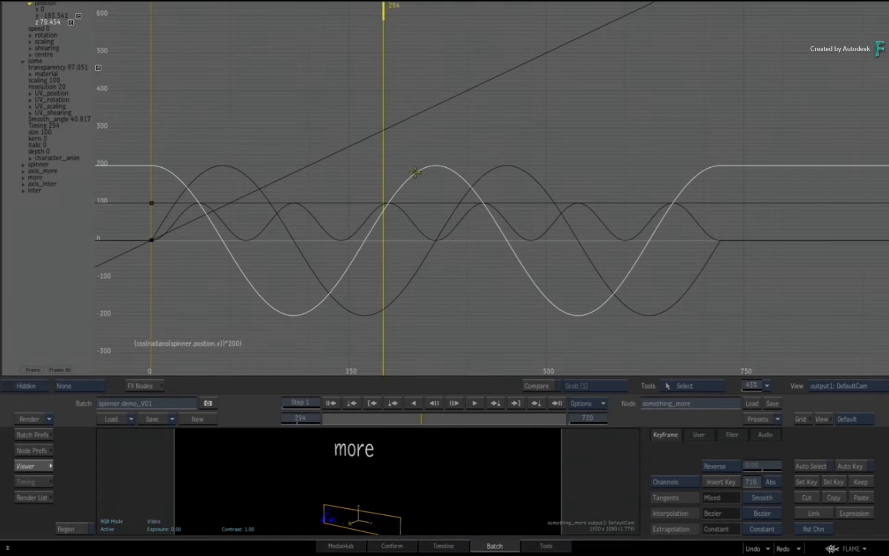
scroll(66, 246, up, 3)
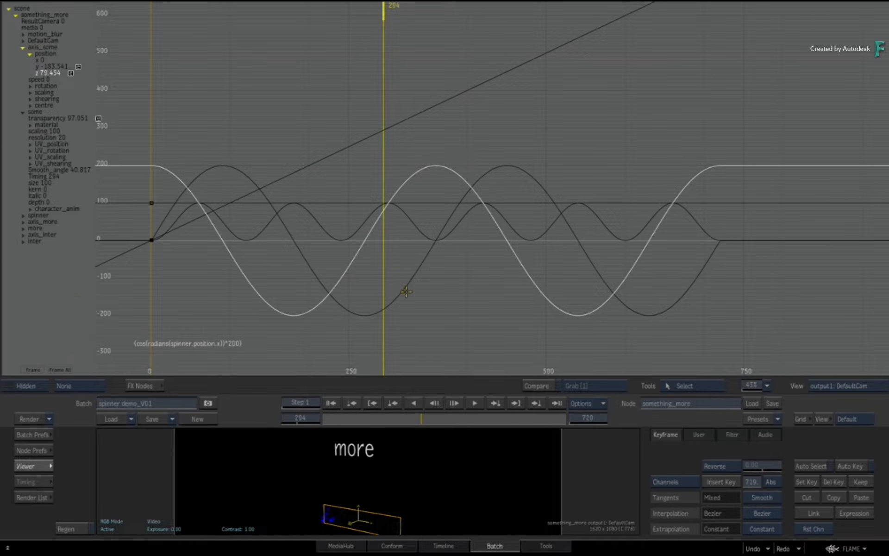
drag(422, 416, 424, 421)
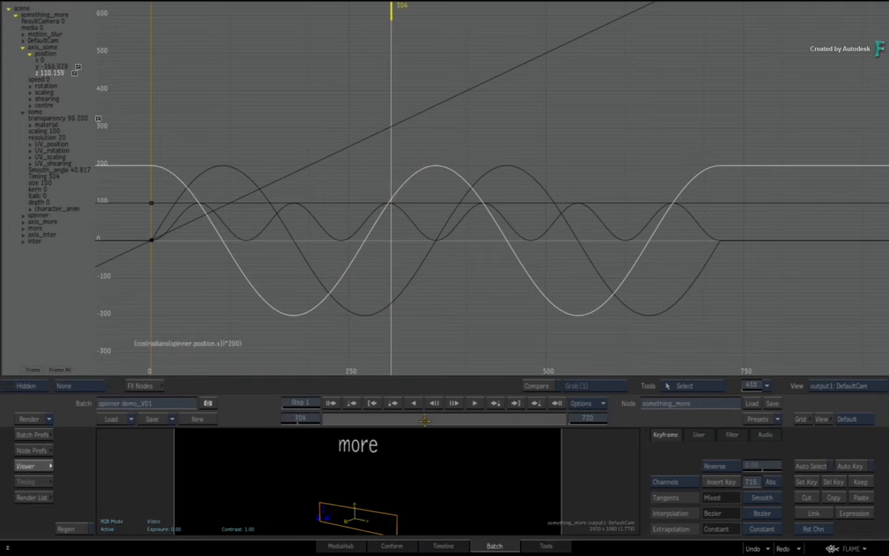
click(400, 206)
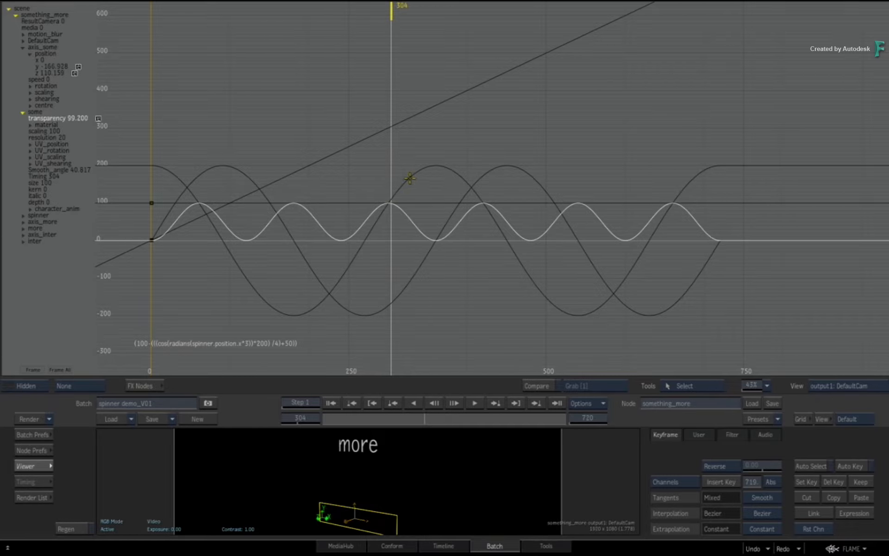
click(410, 178)
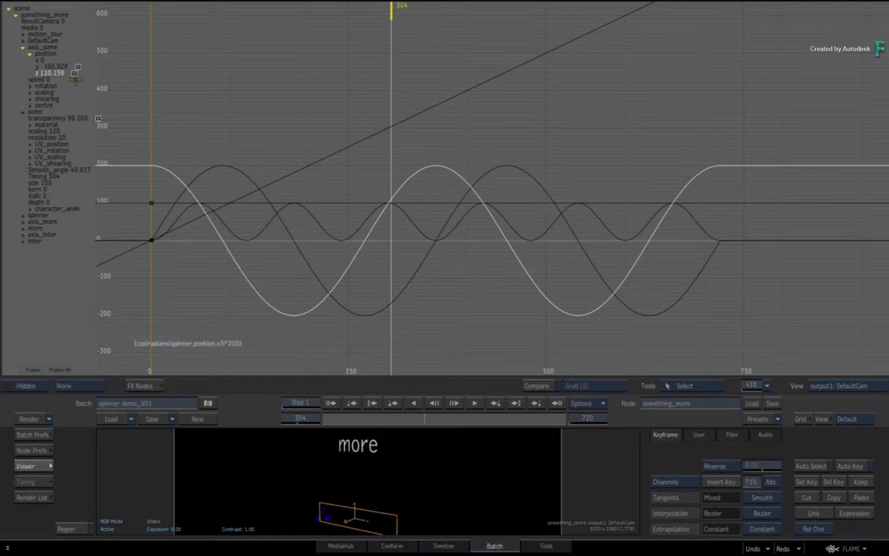
- Begin the some geometry's transparency expression with the condition if ( axis_some.position.z > 110, ahead of the existing formula
click(400, 211)
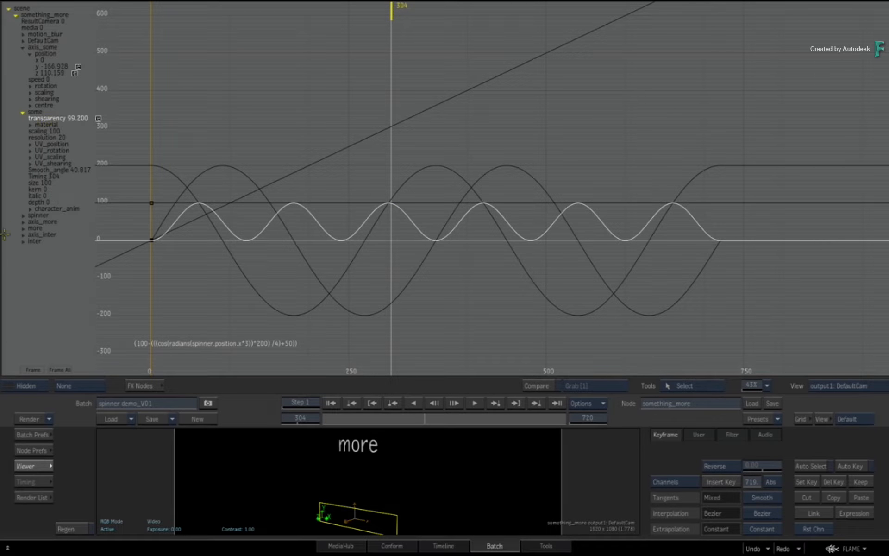
key(e)
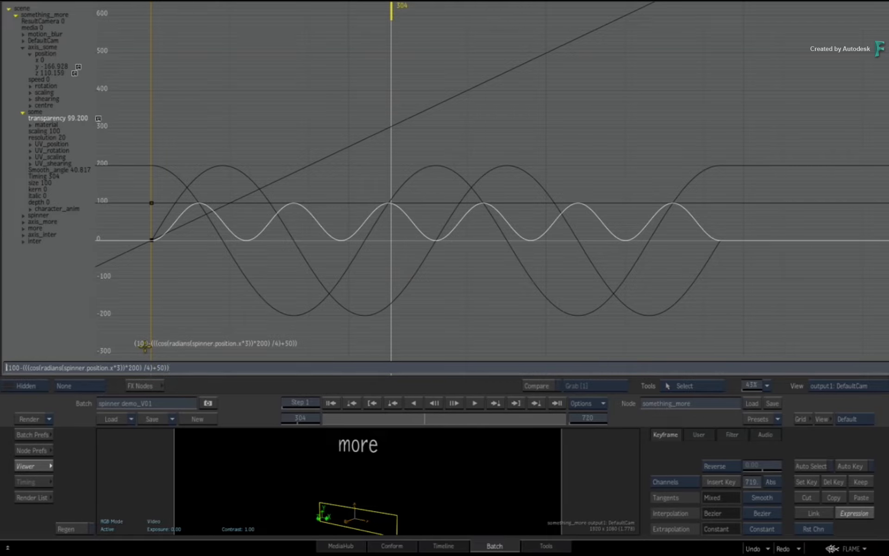
text(if ()
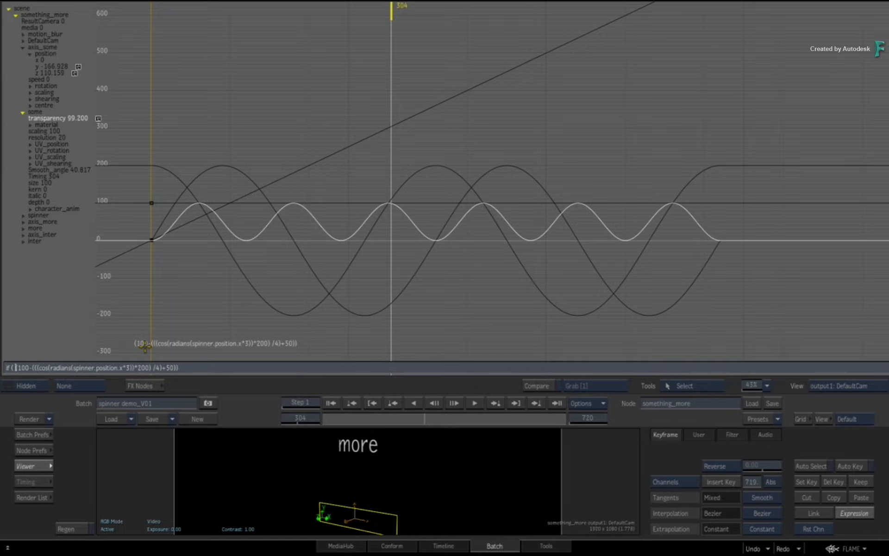
text( axis)
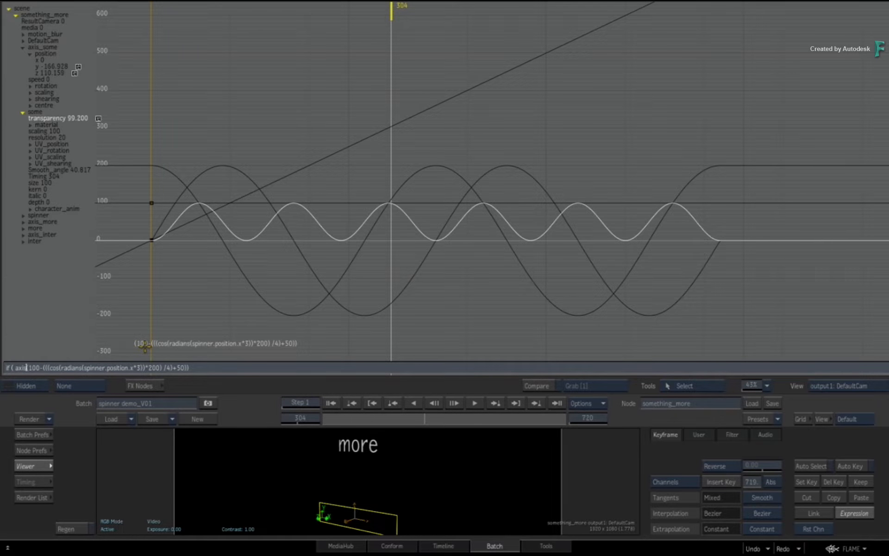
text(_)
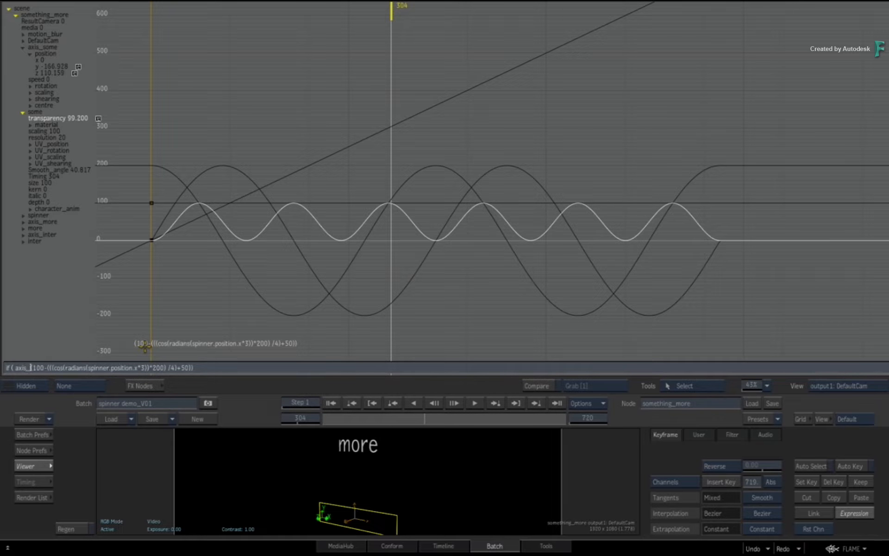
text(some)
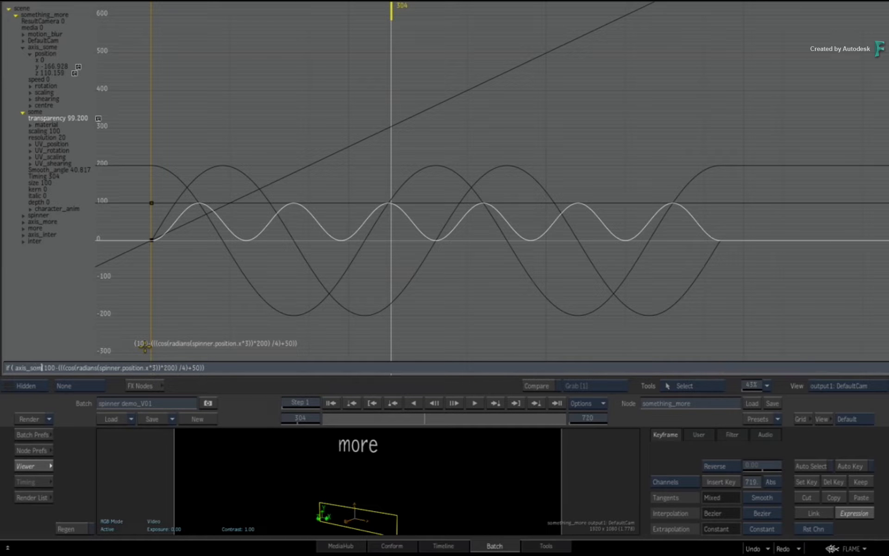
text(.posit)
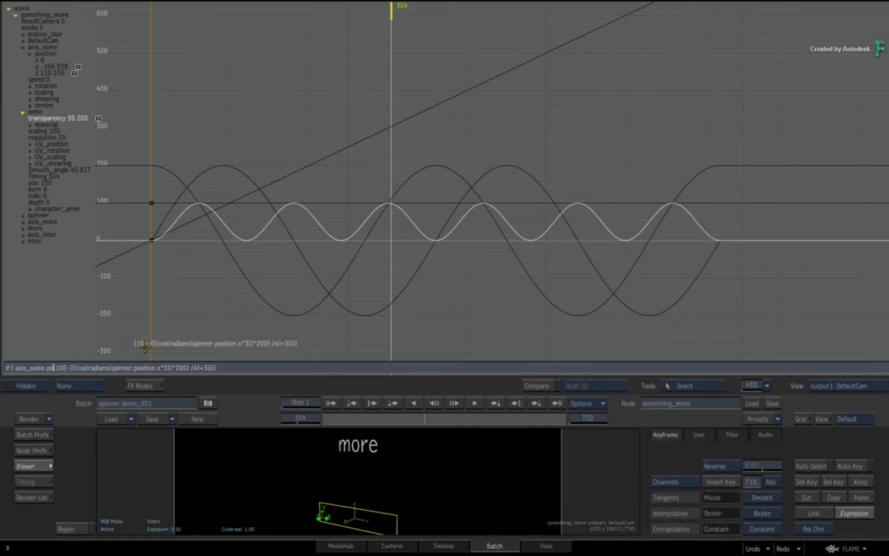
text(ion)
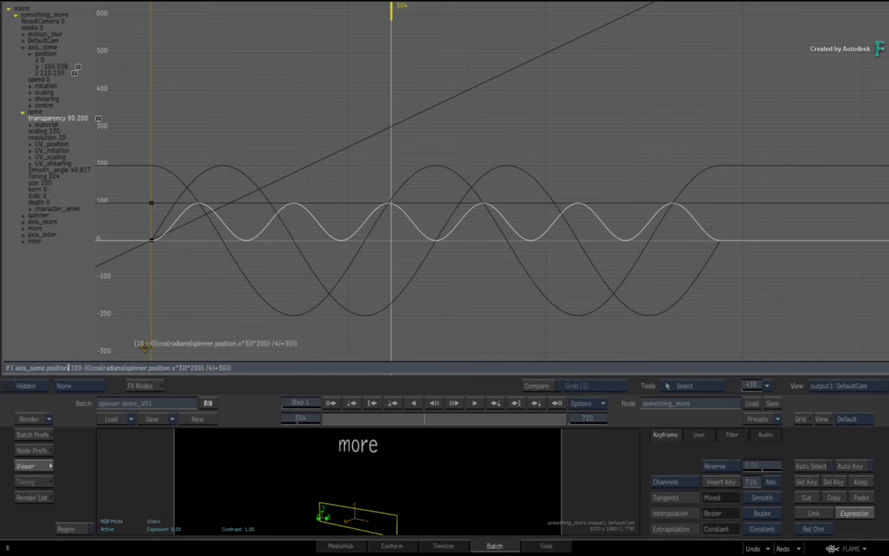
text(.a)
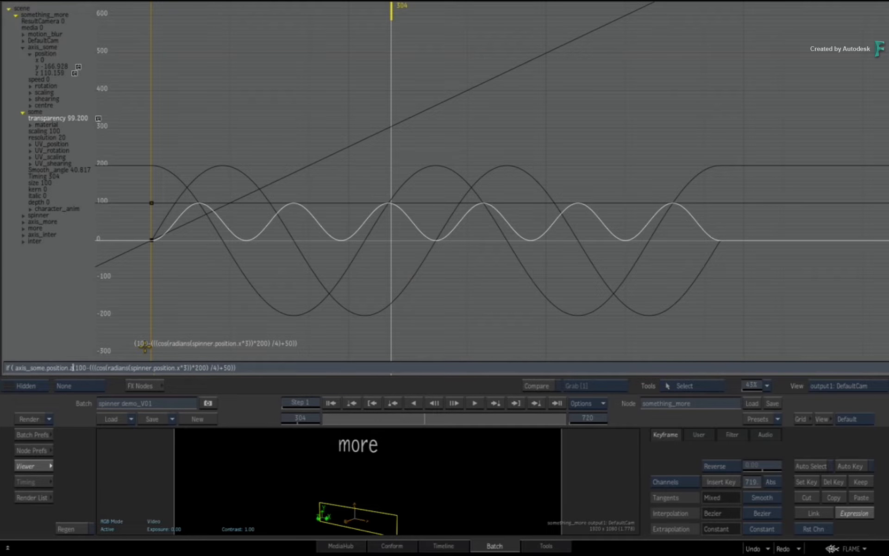
text( > )
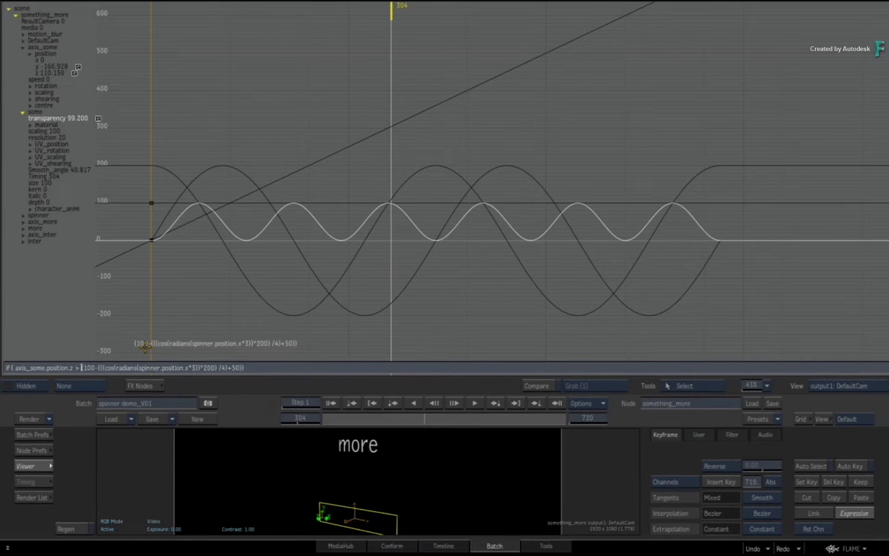
text(1110)
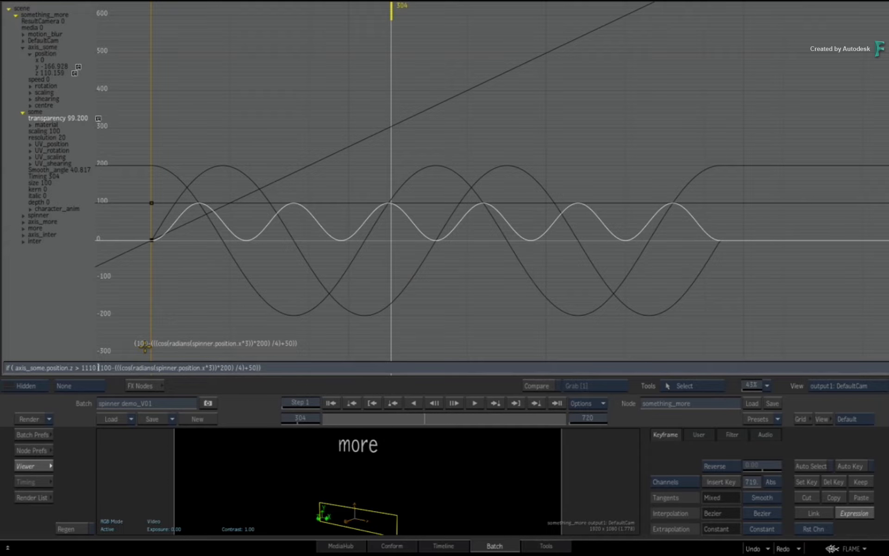
key(BackSpace)
key(BackSpace)
key(BackSpace)
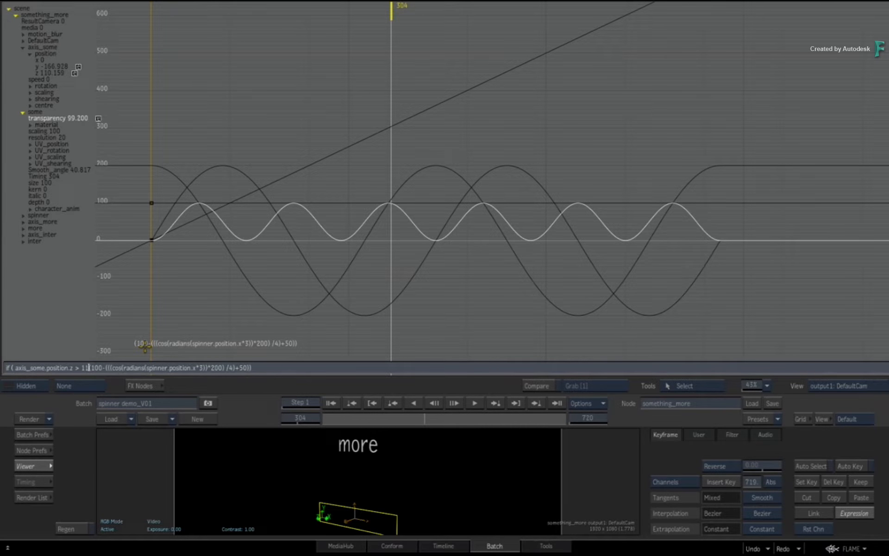
text(0 )
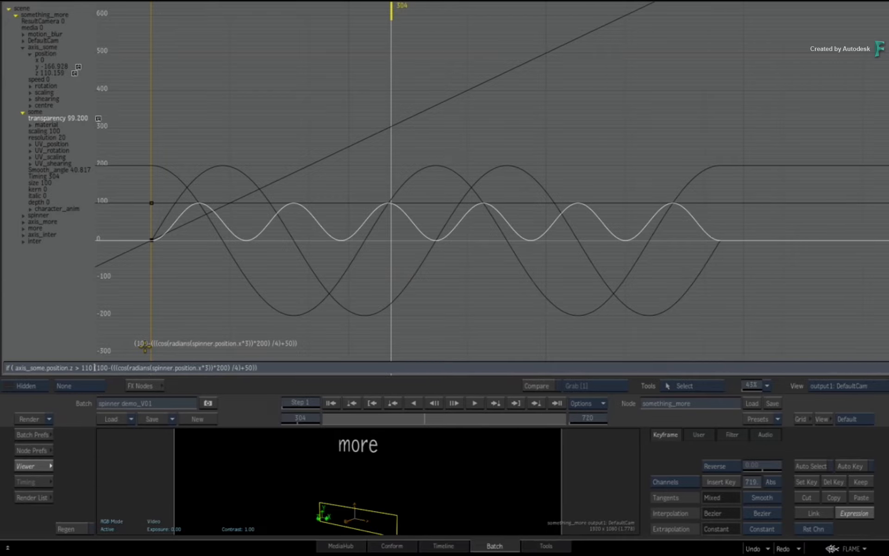
- Complete the if expression with the existing cosine formula as the true result and 100 as the alternative
text(,)
key(End)
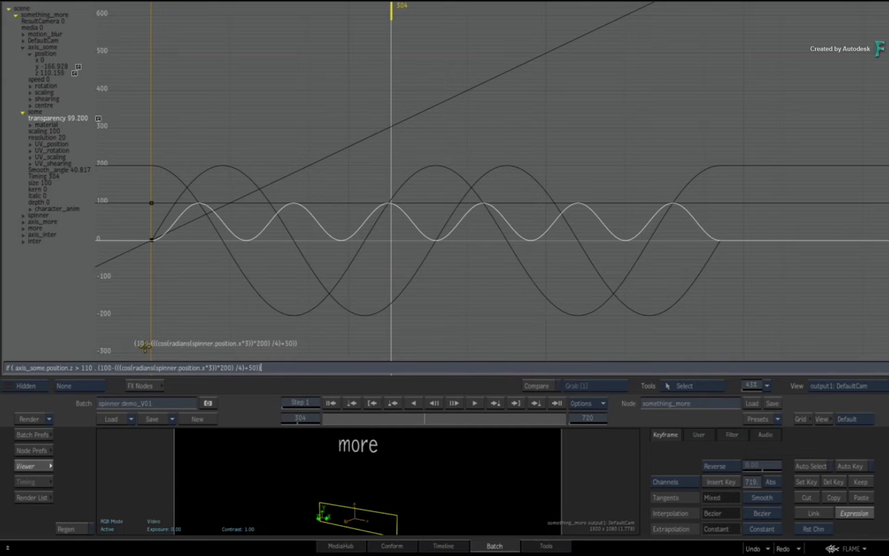
text(), 100))
key(Return)
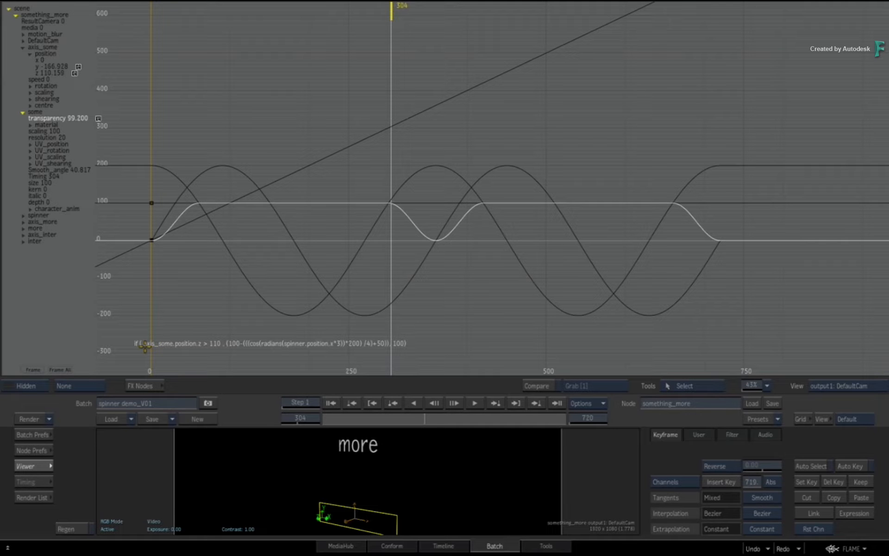
- Compare the axis_some position z curve with the conditional transparency curve and scrub the animation back to frame 1
click(397, 192)
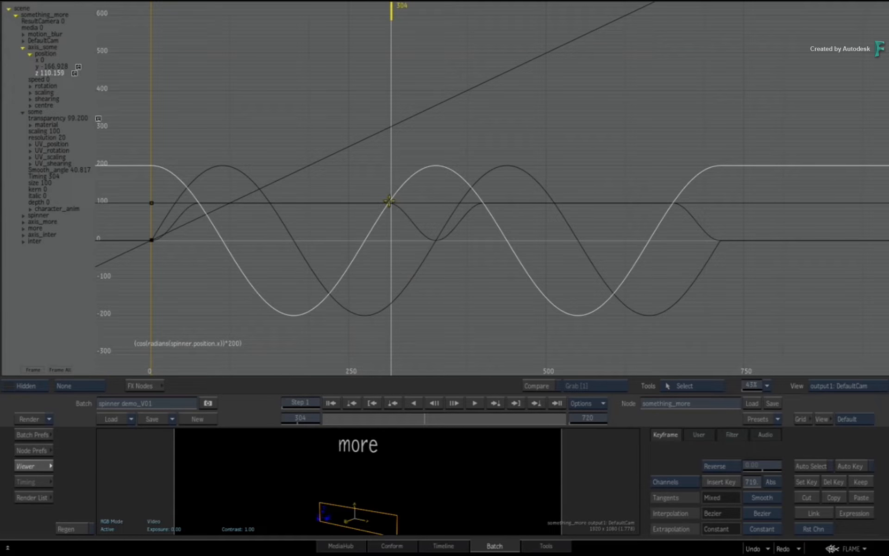
click(397, 207)
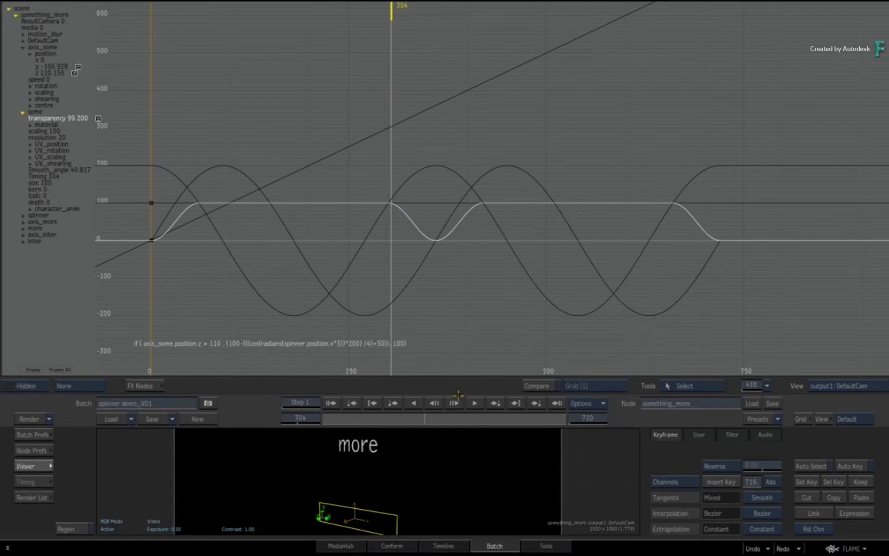
mouse_move(834, 555)
mouse_move(451, 419)
mouse_down()
mouse_move(319, 419)
mouse_move(447, 407)
mouse_move(321, 416)
mouse_up()
- In the Action schematic, select the some geometry and its transparency curve holding the conditional expression
key(Escape)
drag(377, 265, 387, 260)
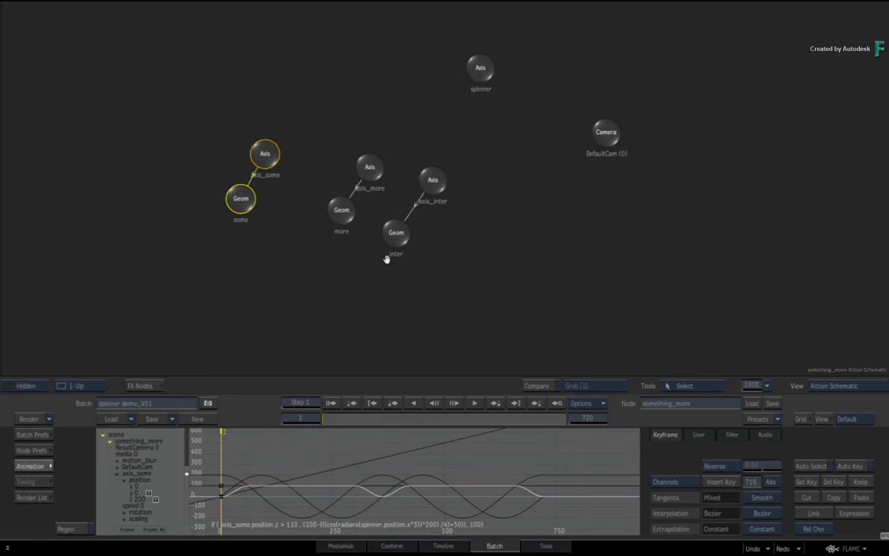
click(371, 167)
drag(356, 210, 356, 212)
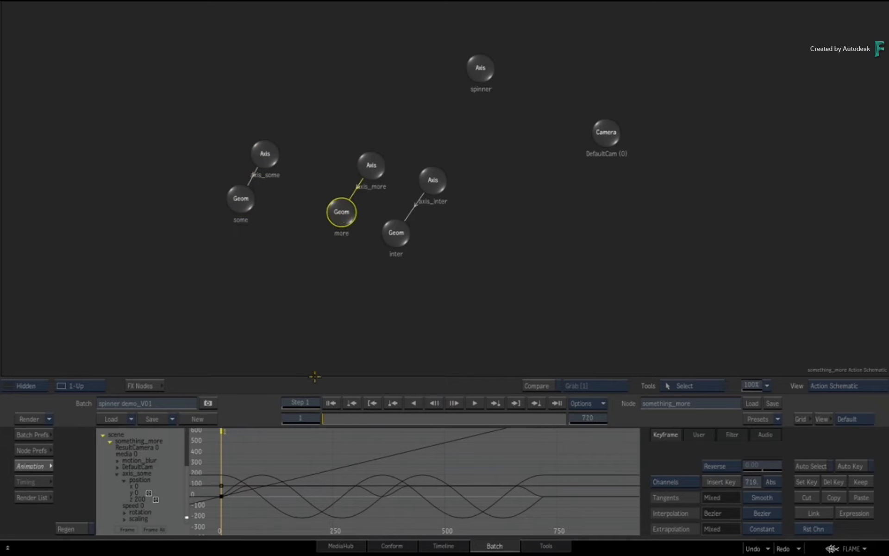
drag(384, 302, 359, 274)
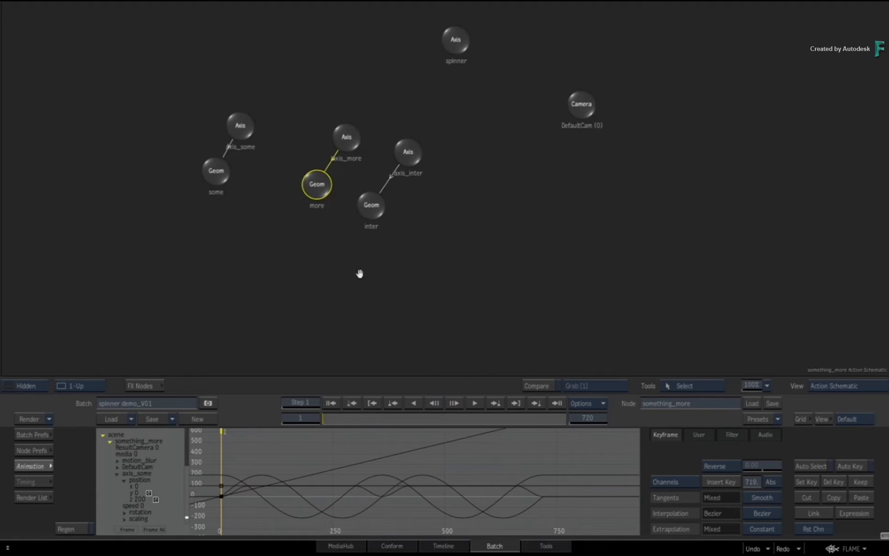
click(223, 173)
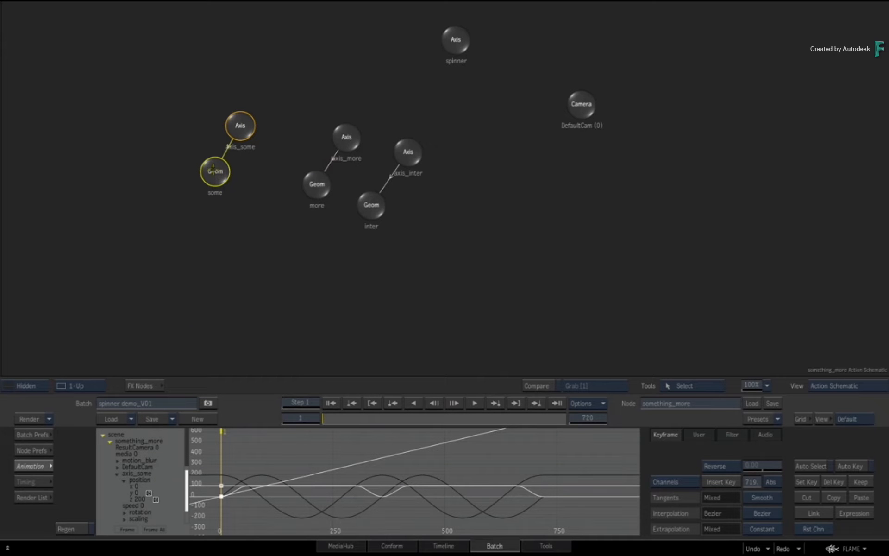
drag(214, 170, 206, 174)
click(335, 508)
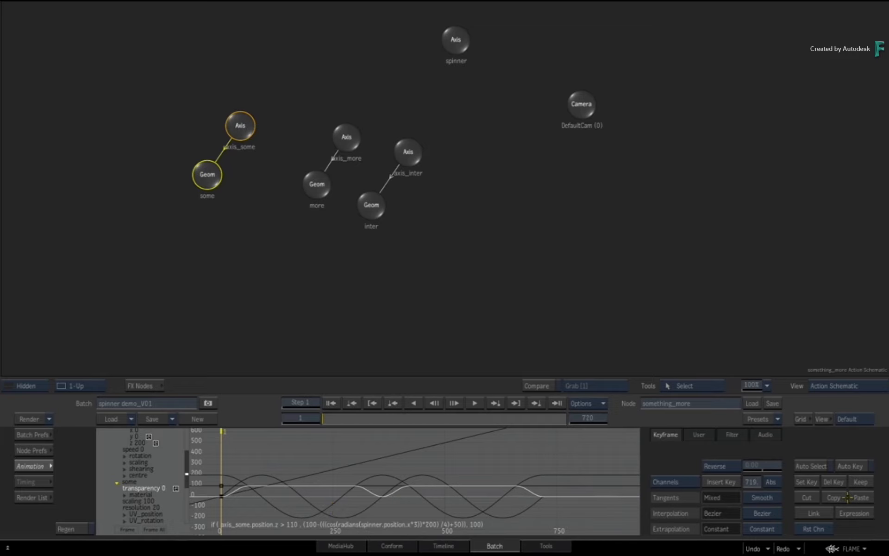
- Paste the copied conditional transparency curve onto the transparency channel of the more geometry
click(319, 185)
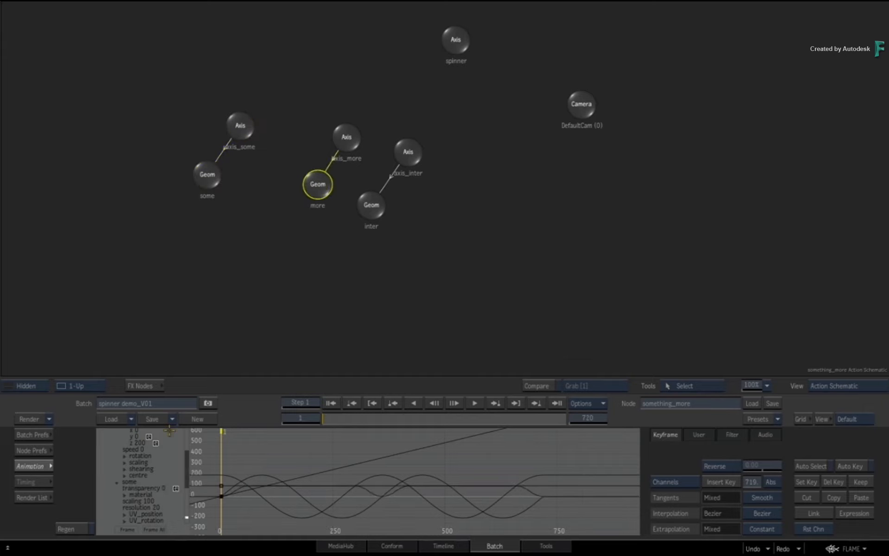
click(118, 482)
scroll(110, 452, up, 3)
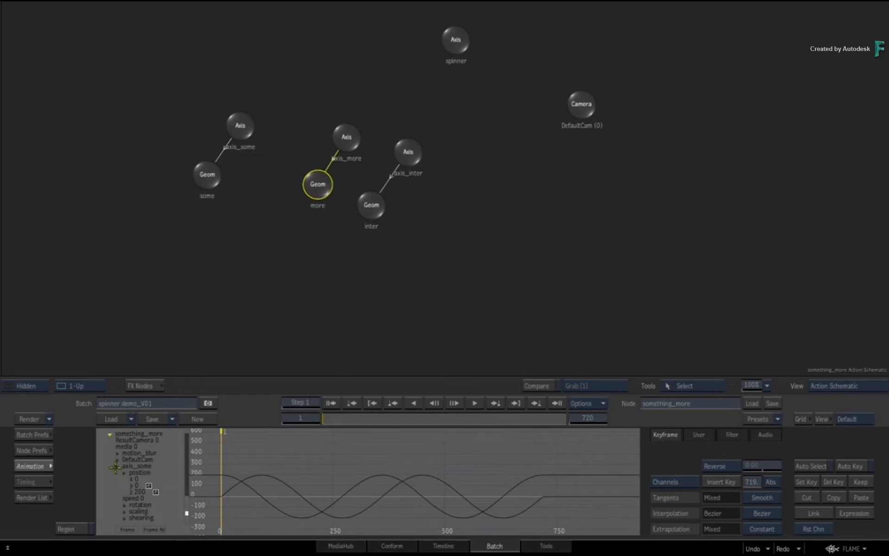
click(116, 466)
click(116, 492)
click(138, 498)
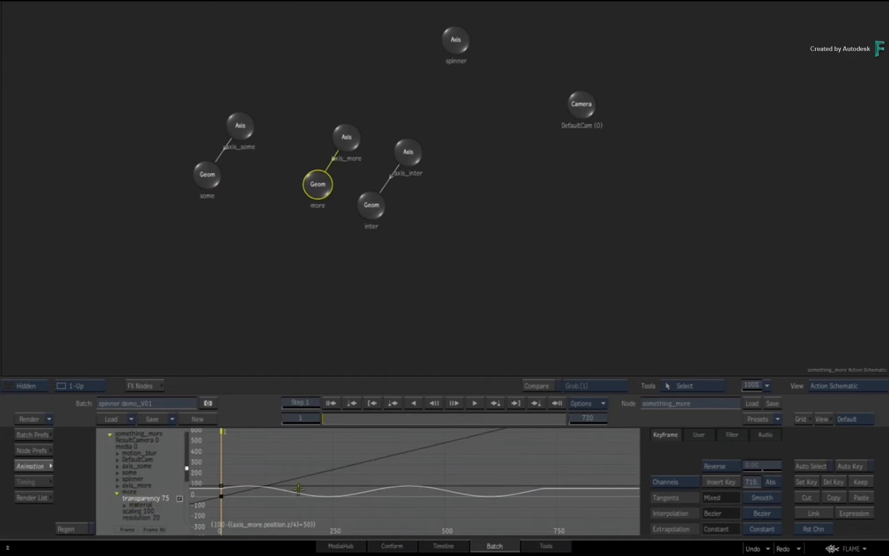
click(861, 497)
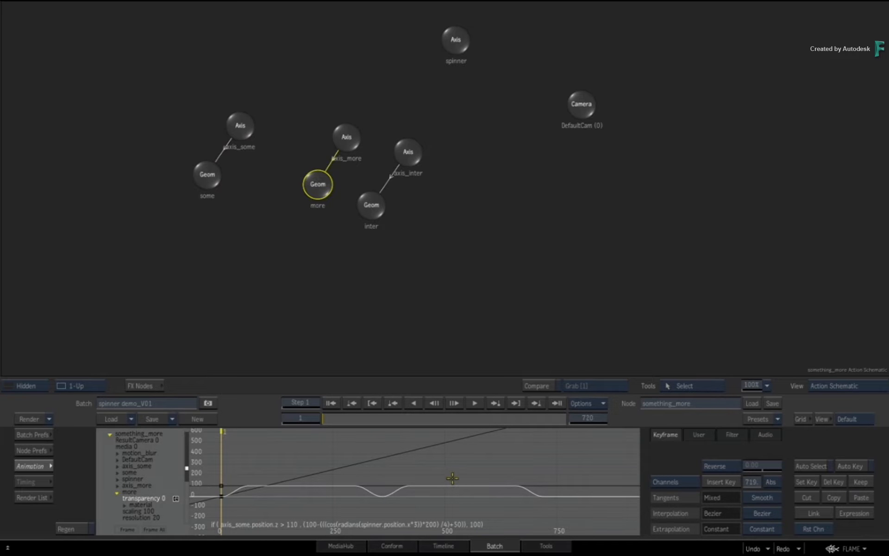
- Edit the more geometry's transparency expression so its if condition refers to axis_more.position.z instead of axis_some
key(e)
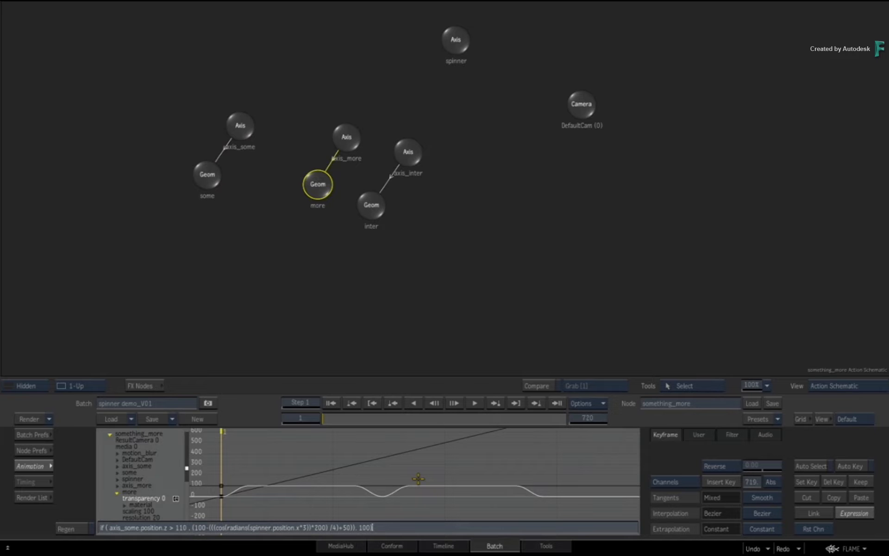
key(Home)
key(Right)
key(Right)
key(Right)
key(Right)
key(Right)
key(Right)
key(Right)
key(Right)
key(Right)
key(Right)
key(BackSpace)
key(BackSpace)
key(BackSpace)
key(BackSpace)
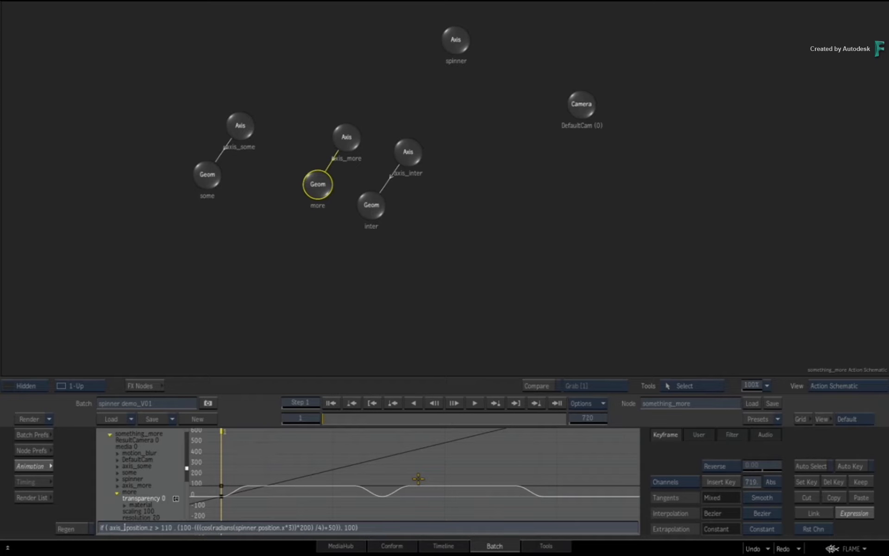
text(more)
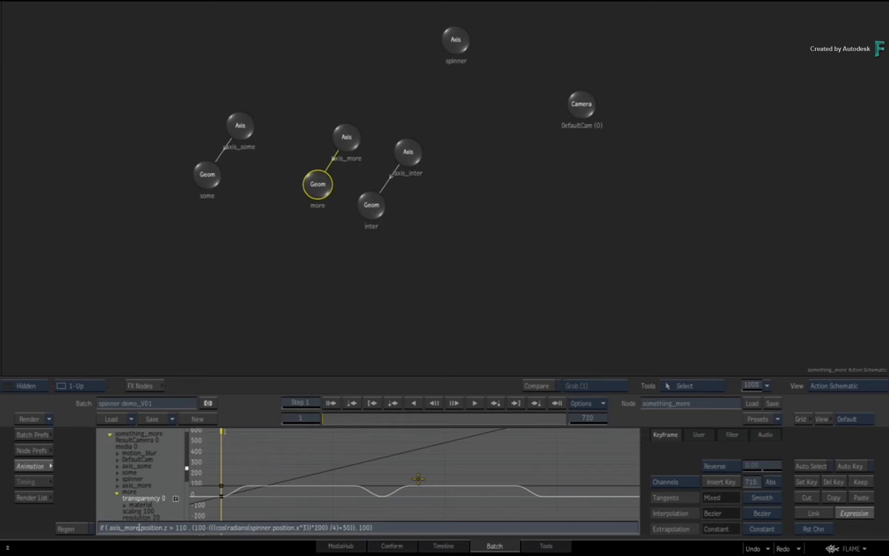
key(Return)
- Preview the fade of the more text in the output view by scrubbing to frame 345
key(F4)
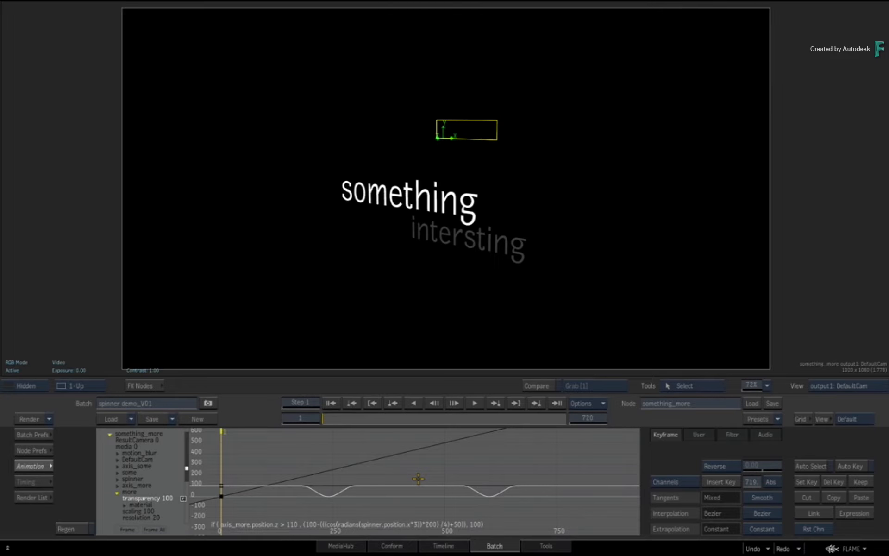
mouse_move(351, 413)
mouse_down()
mouse_move(482, 406)
mouse_move(433, 403)
mouse_up()
key(F4)
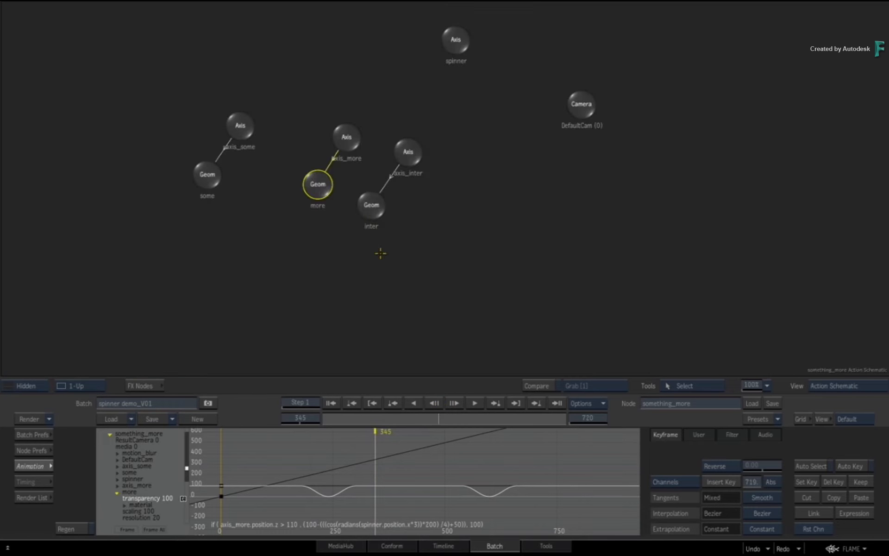
- Paste the copied conditional transparency curve onto the transparency channel of the inter geometry
click(373, 204)
click(117, 493)
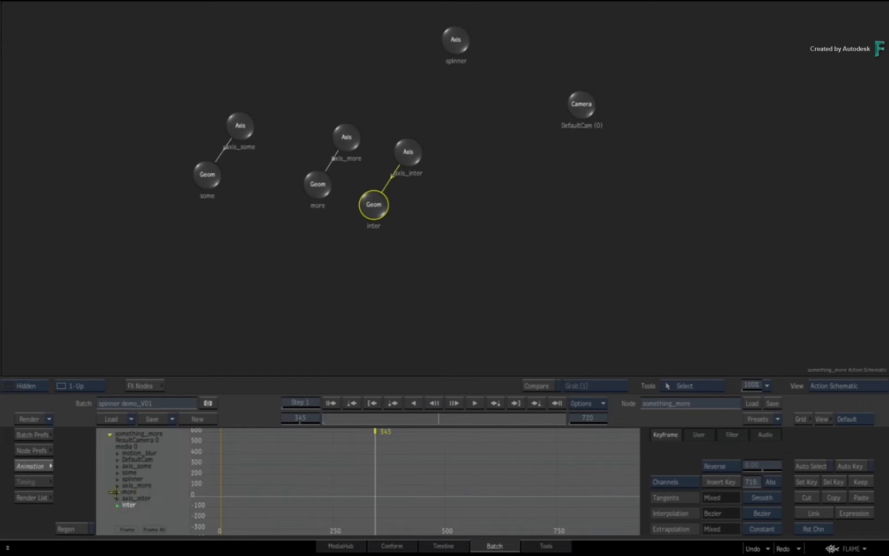
click(117, 512)
drag(107, 507, 110, 471)
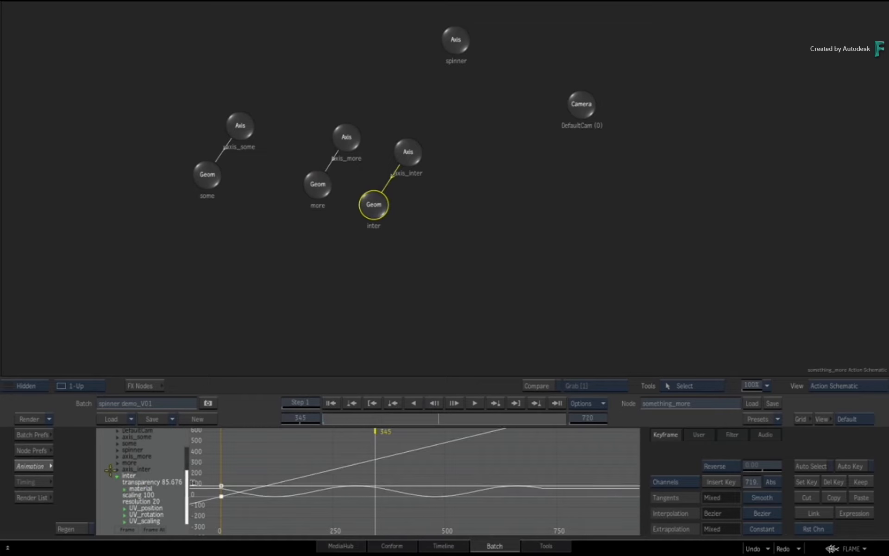
click(141, 483)
click(857, 495)
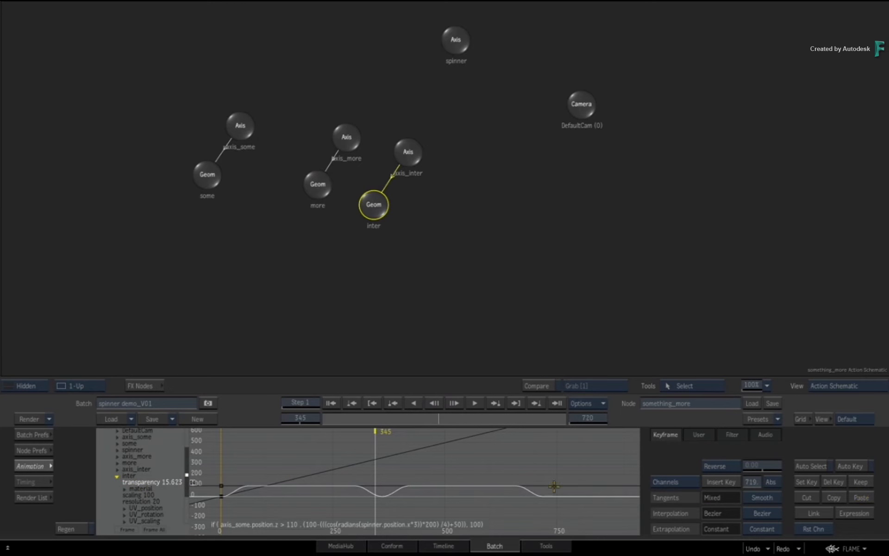
- Edit the inter geometry's transparency expression so its if condition refers to axis_inter.position.z instead of axis_some
key(e)
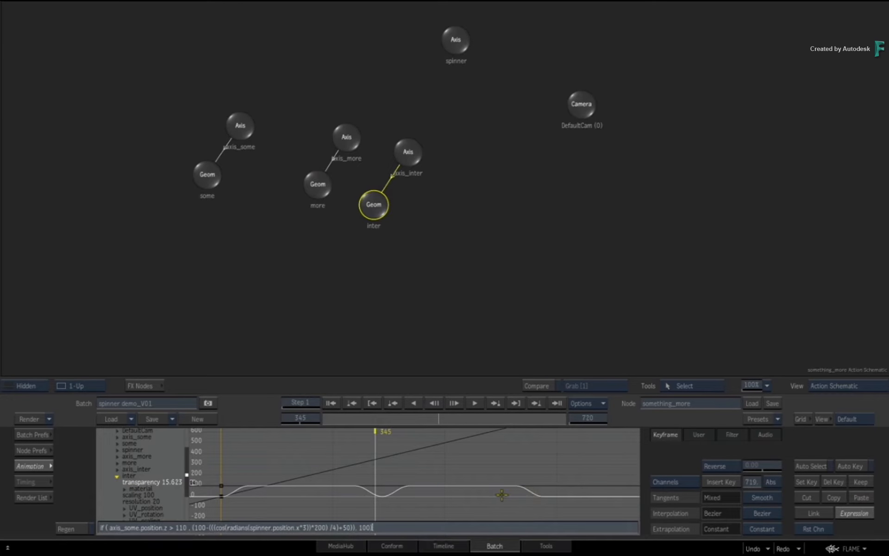
key(Home)
key(Right)
key(Right)
key(Right)
key(Right)
key(Right)
key(Right)
key(Right)
key(Right)
key(Right)
key(Right)
key(BackSpace)
key(BackSpace)
key(BackSpace)
key(BackSpace)
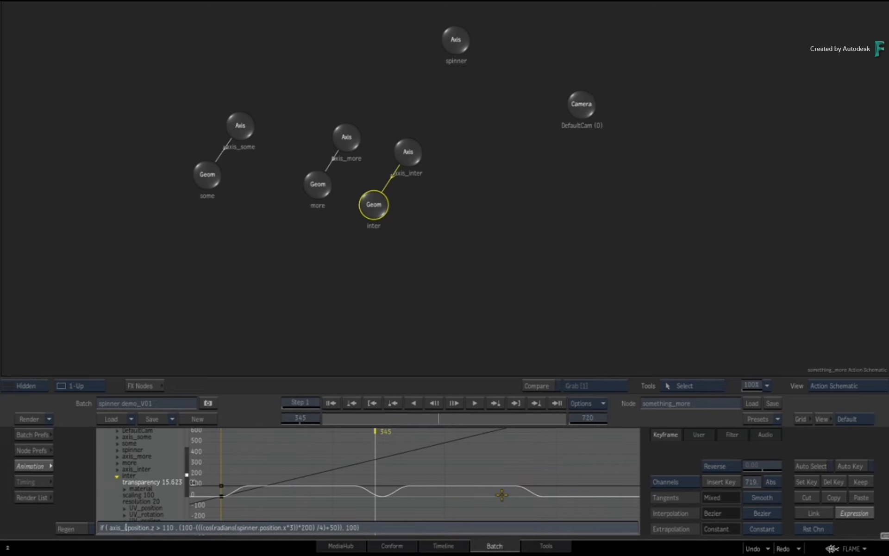
text(inter)
key(Return)
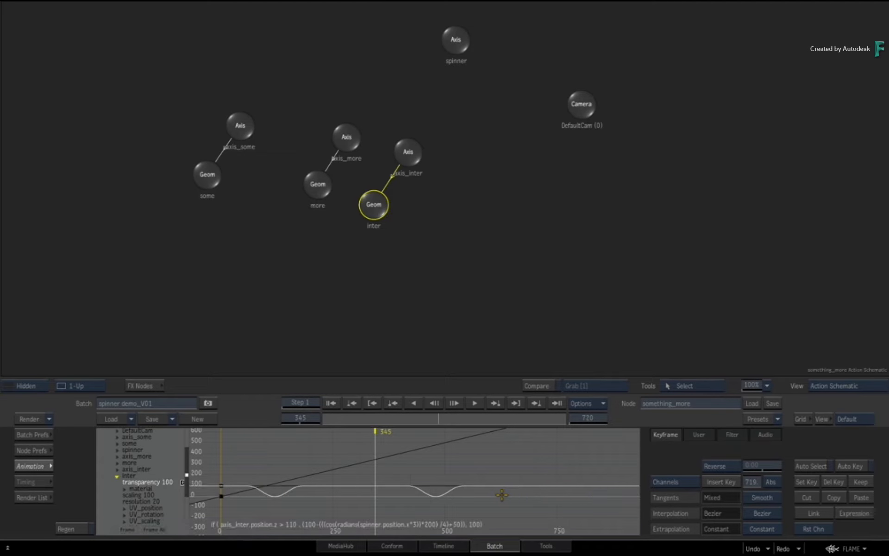
- Preview all three text fades in the output view by scrubbing back to frame 1
key(F4)
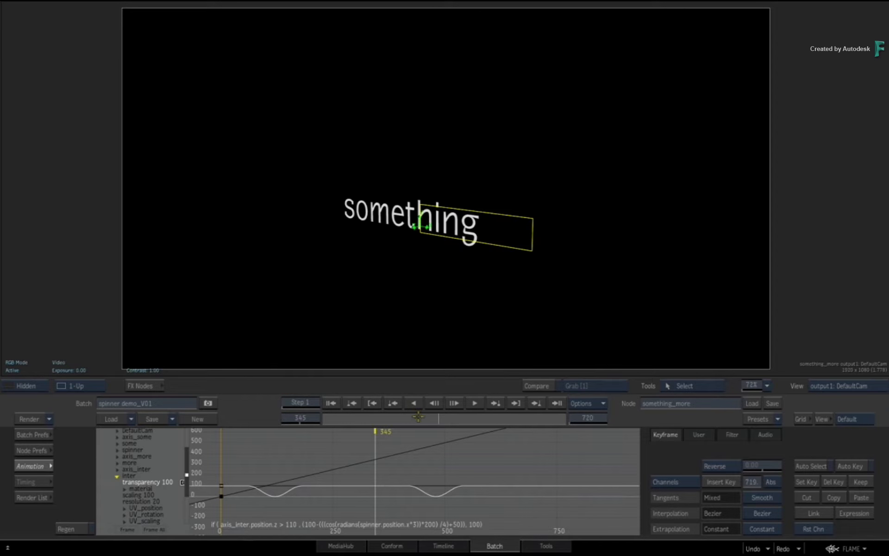
drag(425, 415, 233, 453)
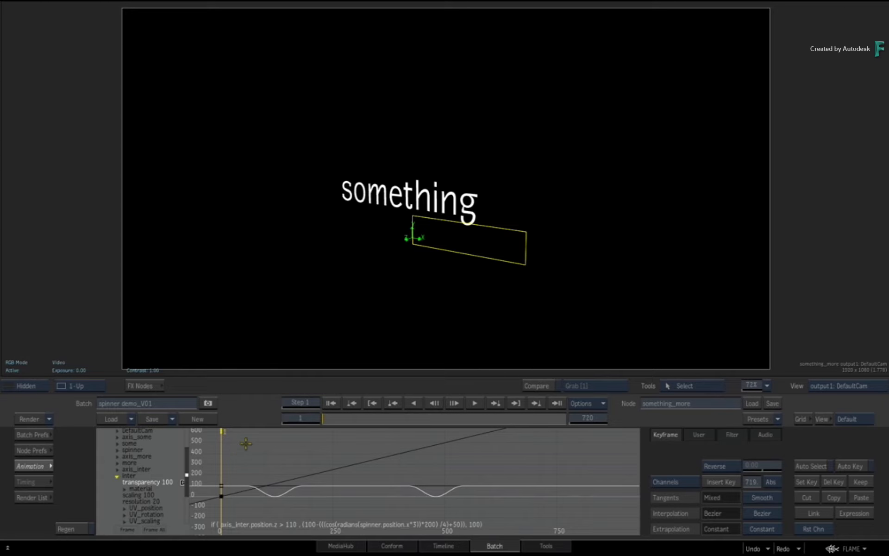
key(Escape)
- Move the DefaultCam node away from the text nodes and add a new axis as parent of axis_some, axis_more and axis_inter
drag(563, 160, 475, 199)
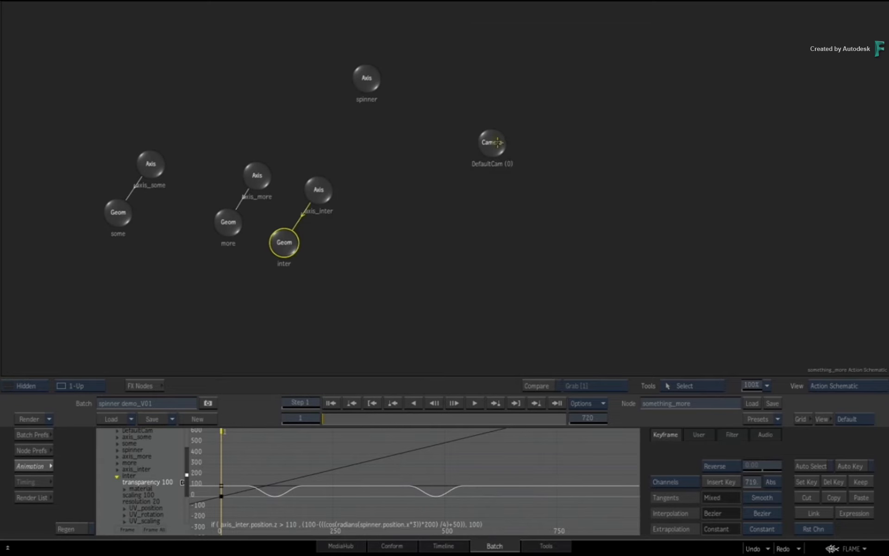
drag(495, 140, 52, 46)
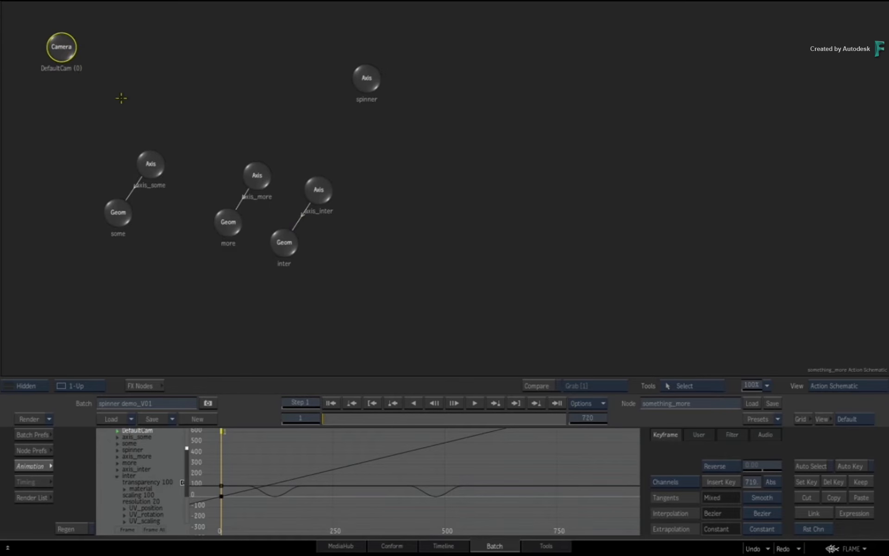
click(45, 466)
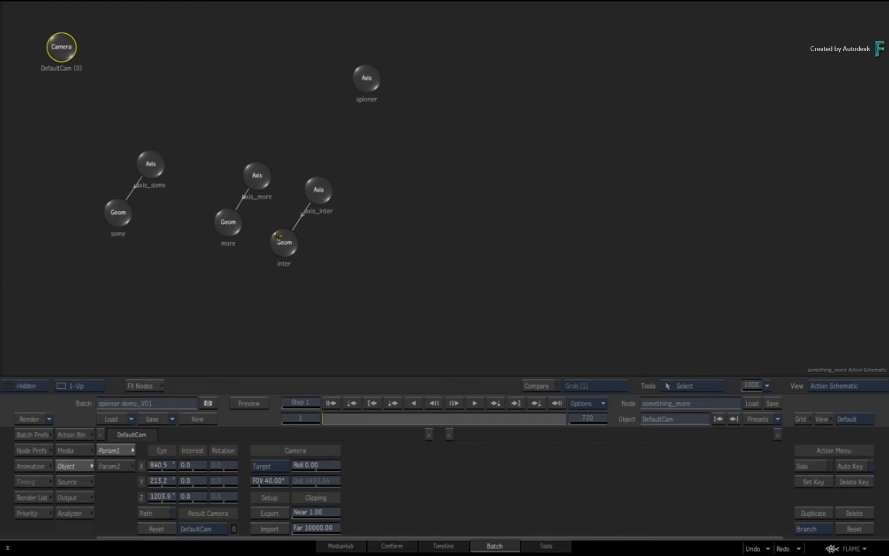
click(74, 435)
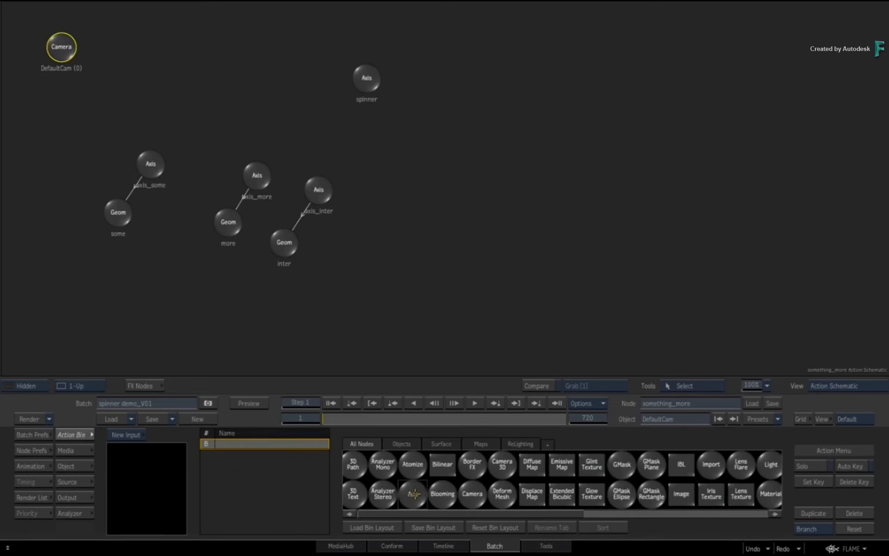
drag(413, 493, 288, 125)
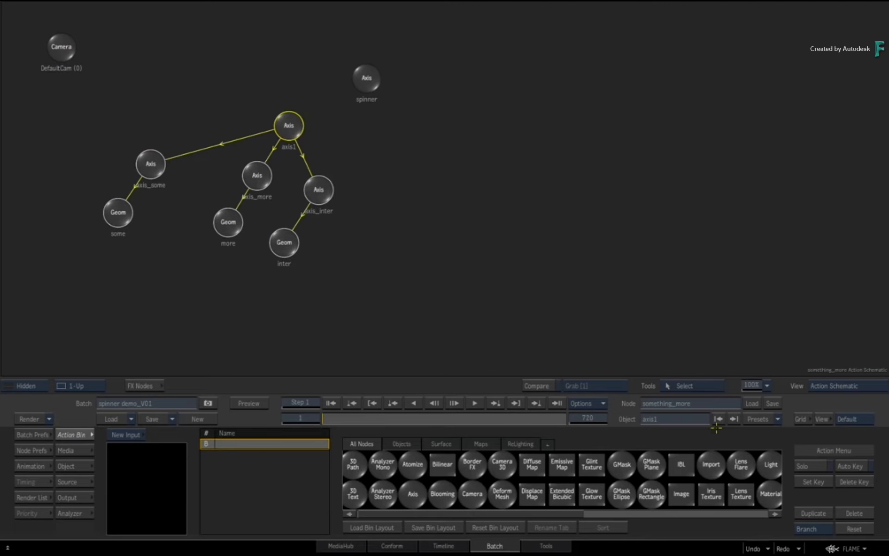
- Duplicate the new parent axis with its whole branch and place the copy beside the original hierarchy
click(813, 513)
drag(323, 153, 602, 143)
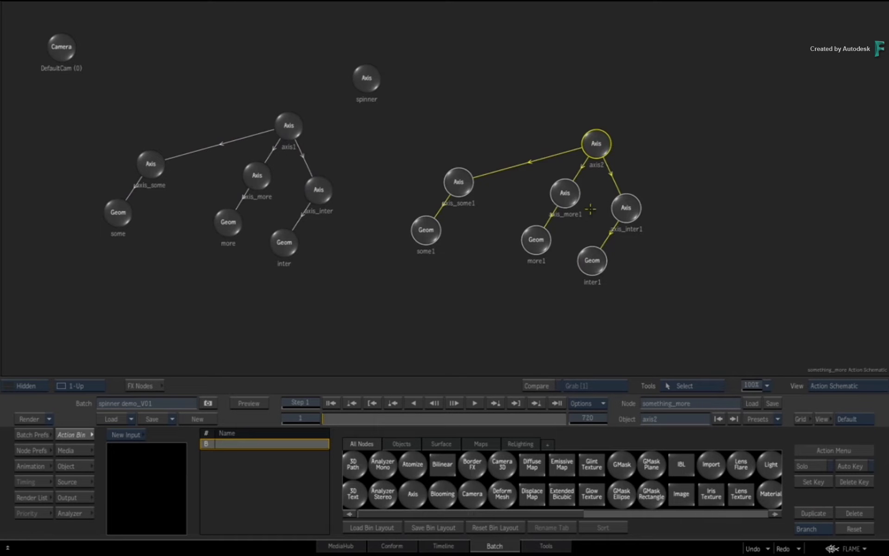
- Change the 3D text of the duplicated some1 geometry to "very very"
click(422, 226)
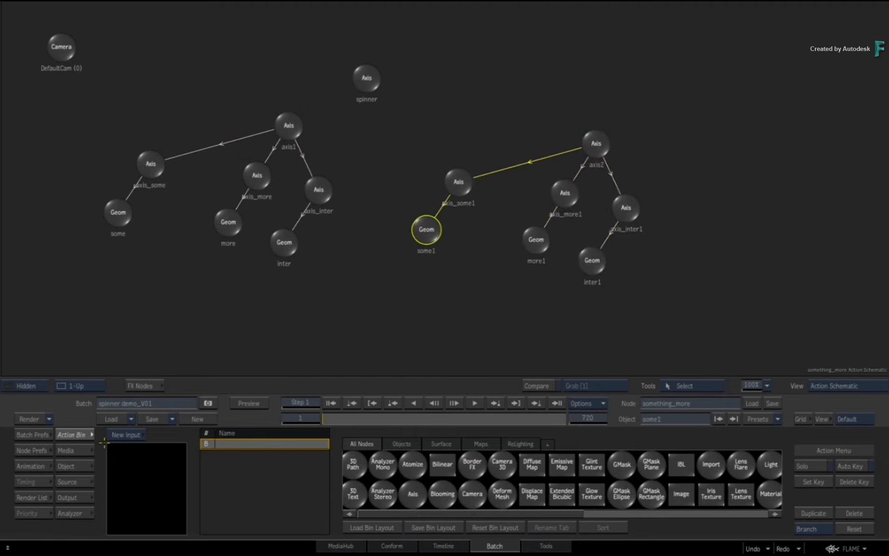
click(86, 451)
click(84, 463)
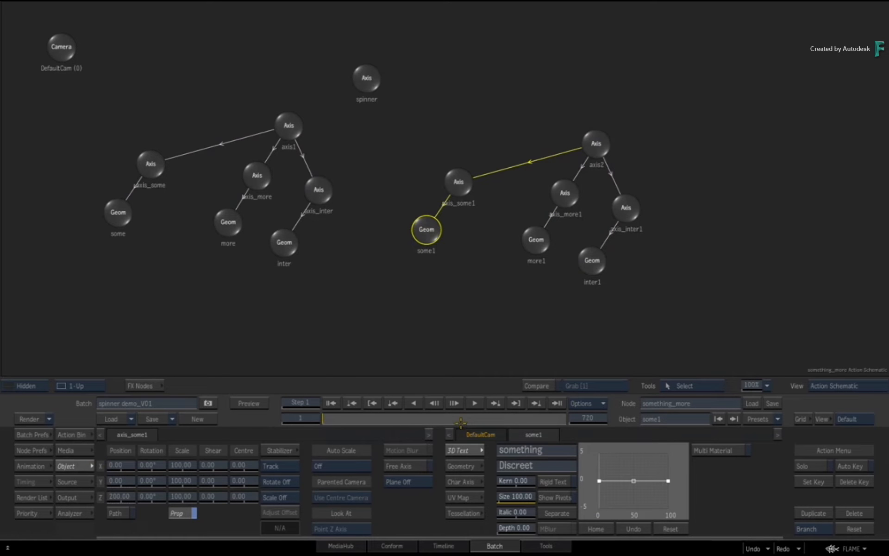
key(F4)
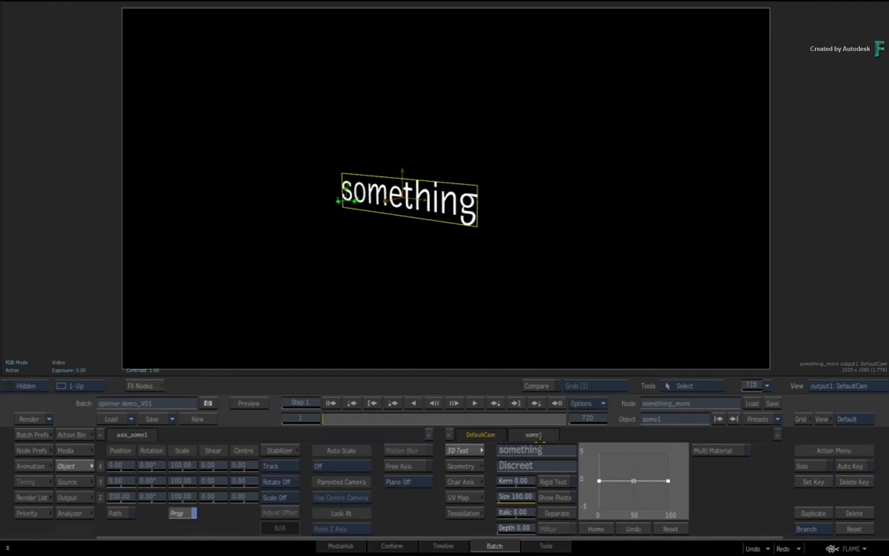
click(553, 450)
key(BackSpace)
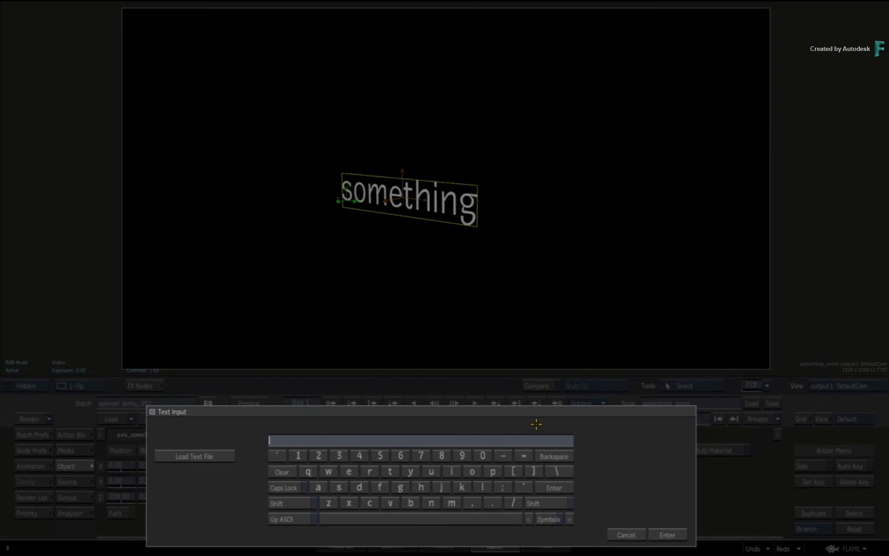
text(very very)
key(Return)
key(Escape)
- Change the 3D text of the duplicated more1 geometry to "much"
click(544, 239)
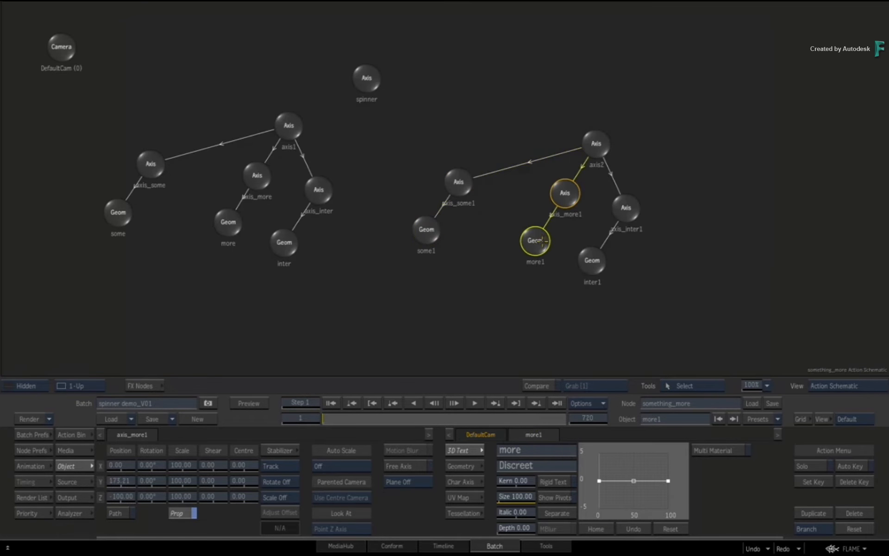
click(543, 449)
key(BackSpace)
key(BackSpace)
key(BackSpace)
key(BackSpace)
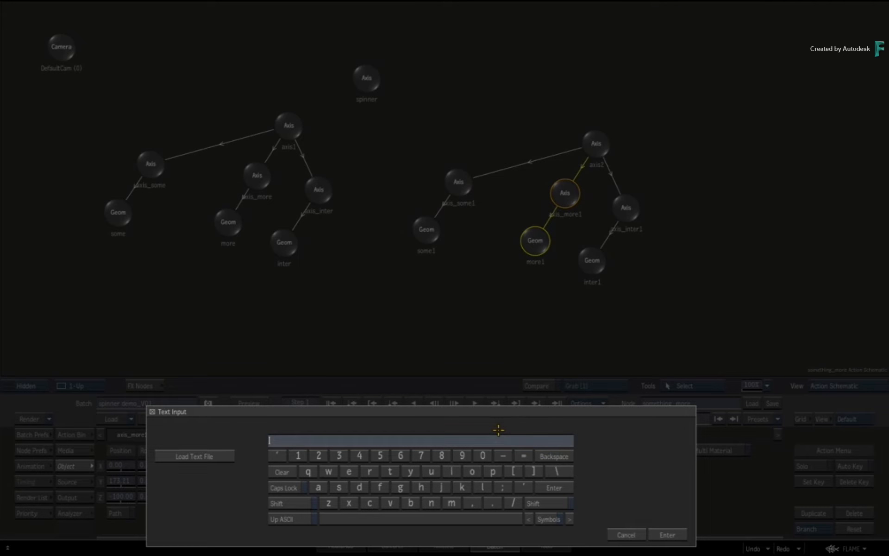
text(much)
key(Return)
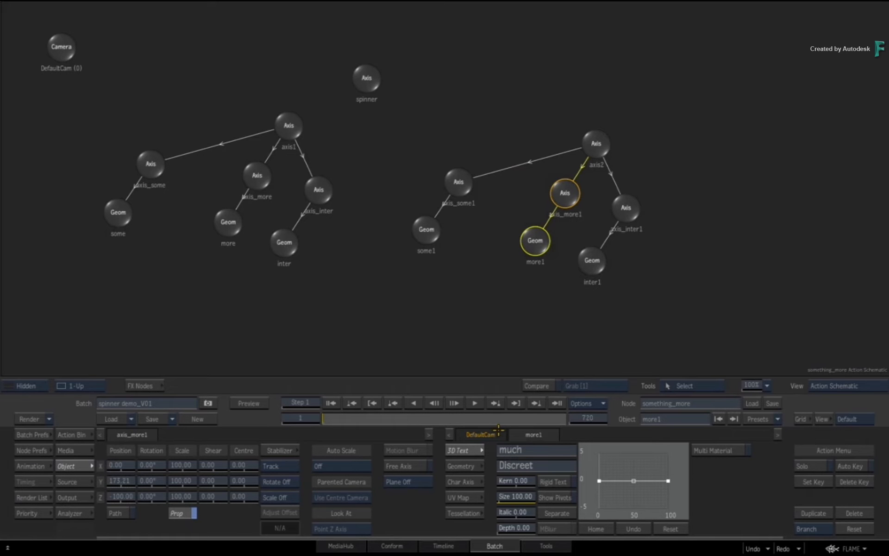
- Change the 3D text of the duplicated inter1 geometry to "thinking"
click(594, 262)
click(538, 450)
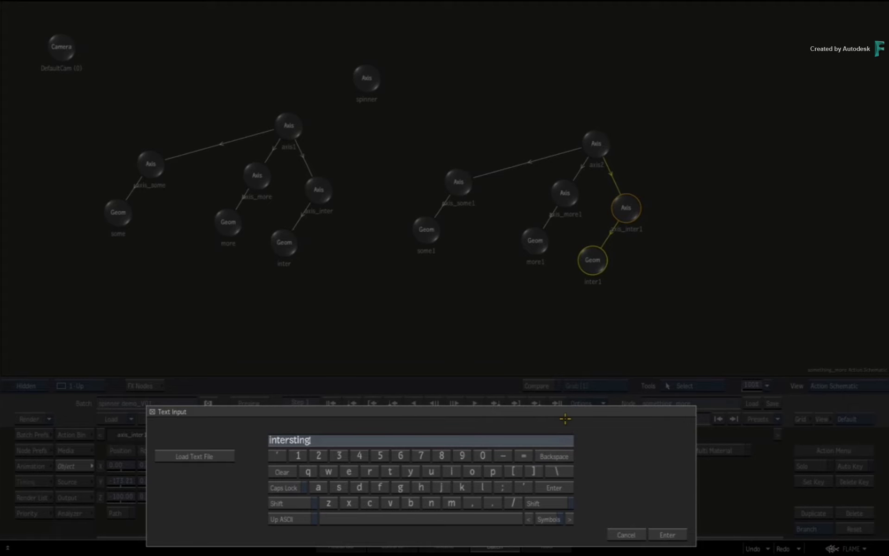
key(BackSpace)
key(BackSpace)
key(BackSpace)
key(BackSpace)
key(BackSpace)
key(BackSpace)
key(BackSpace)
key(BackSpace)
key(BackSpace)
key(BackSpace)
key(BackSpace)
text(thinking)
key(Return)
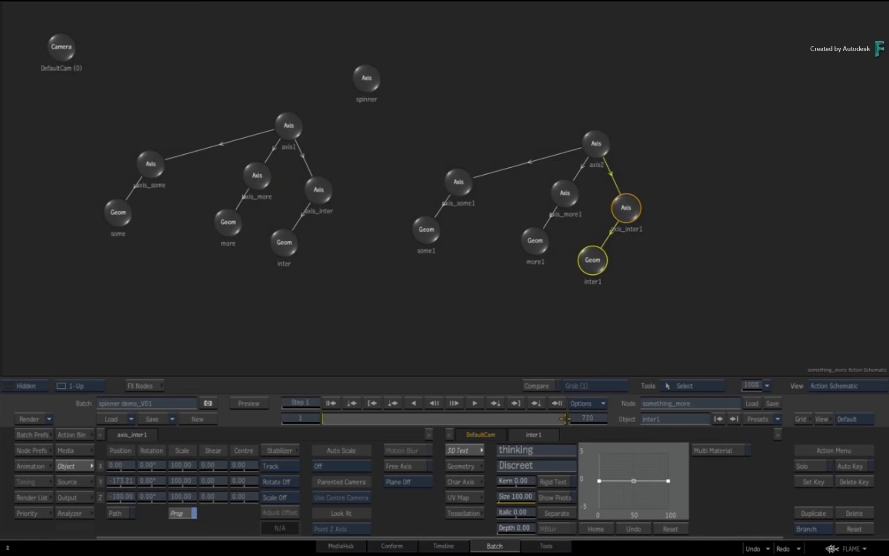
- Preview the original and duplicated texts together by scrubbing the animation to frame 185
key(F4)
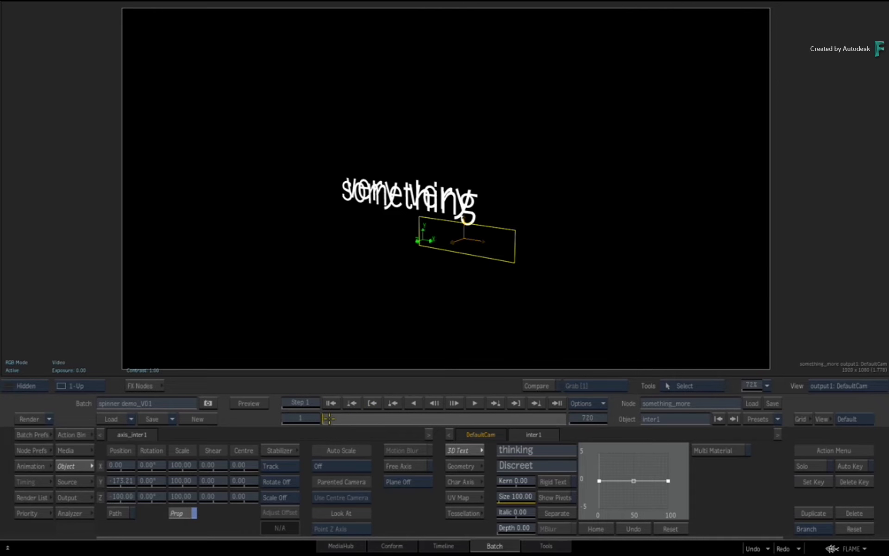
drag(329, 419, 385, 412)
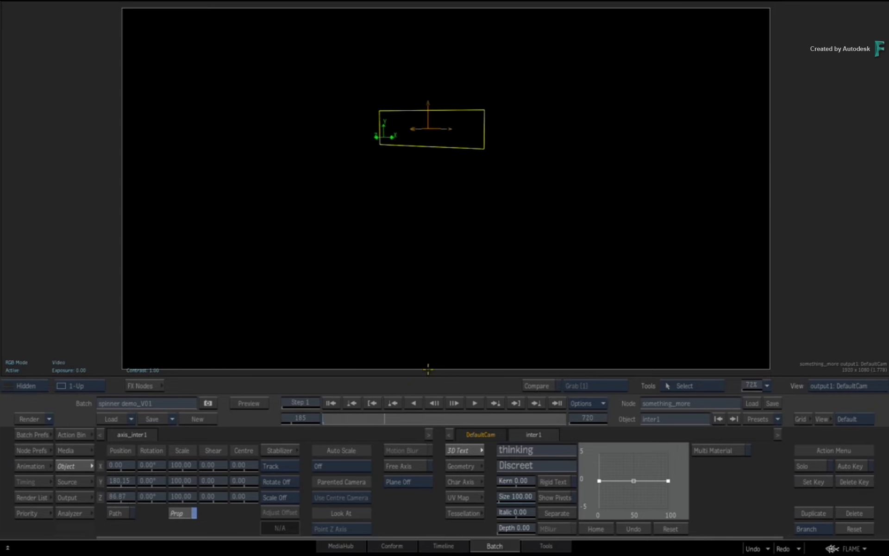
- Expand the position animation channels of axis_some1 and review its Y and Z expressions
key(Escape)
click(420, 159)
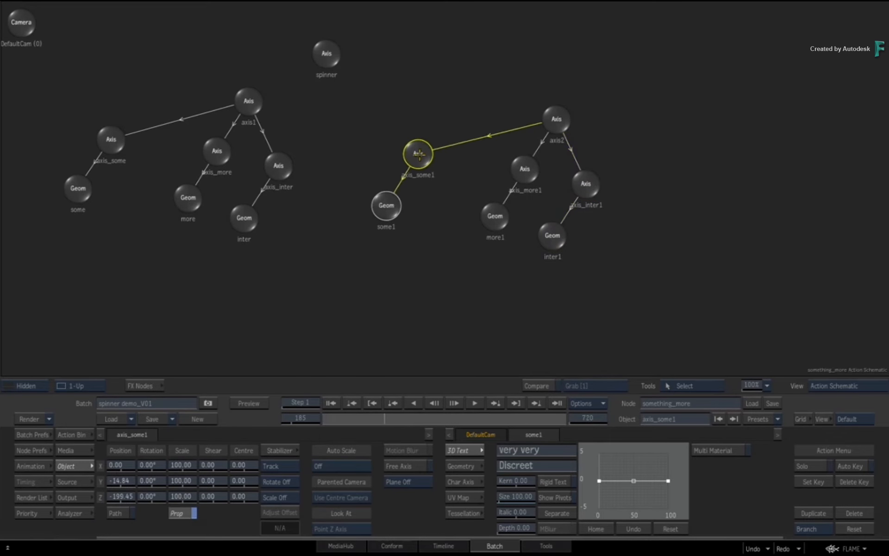
click(32, 465)
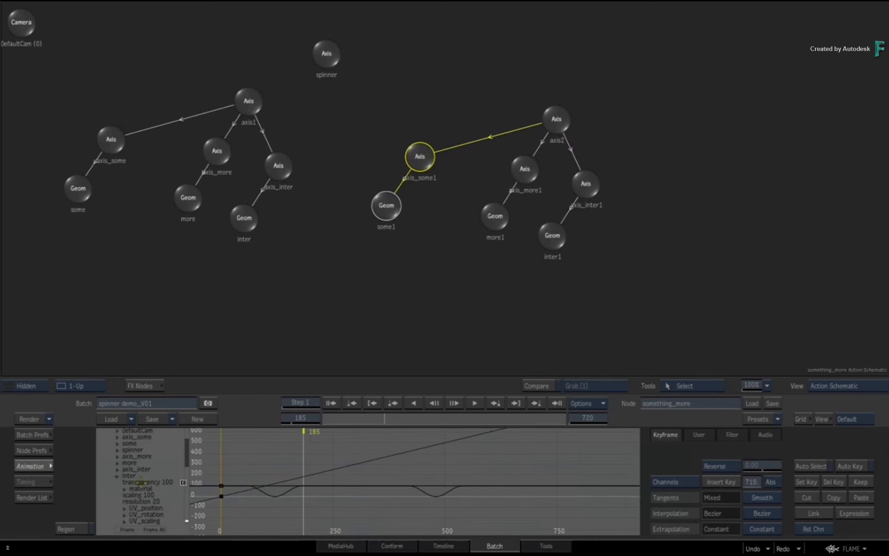
click(117, 476)
click(117, 502)
drag(106, 502, 105, 444)
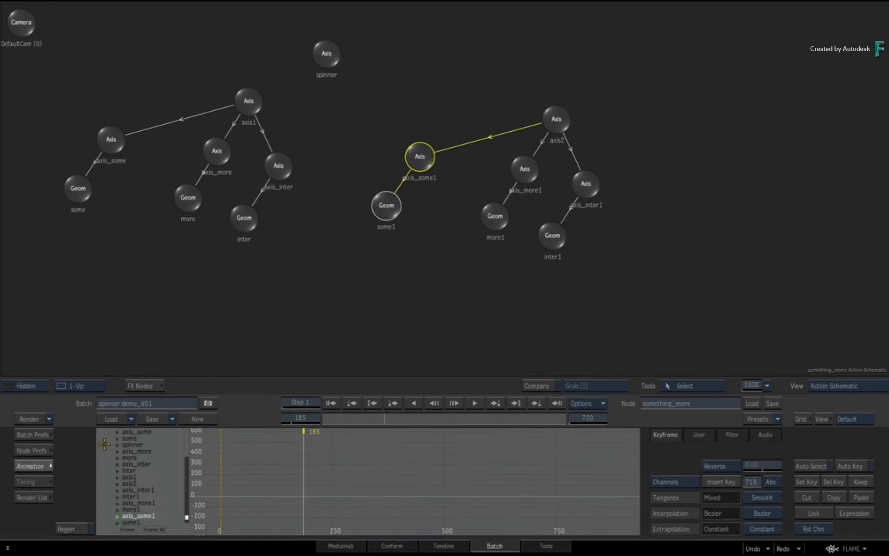
drag(186, 469, 185, 500)
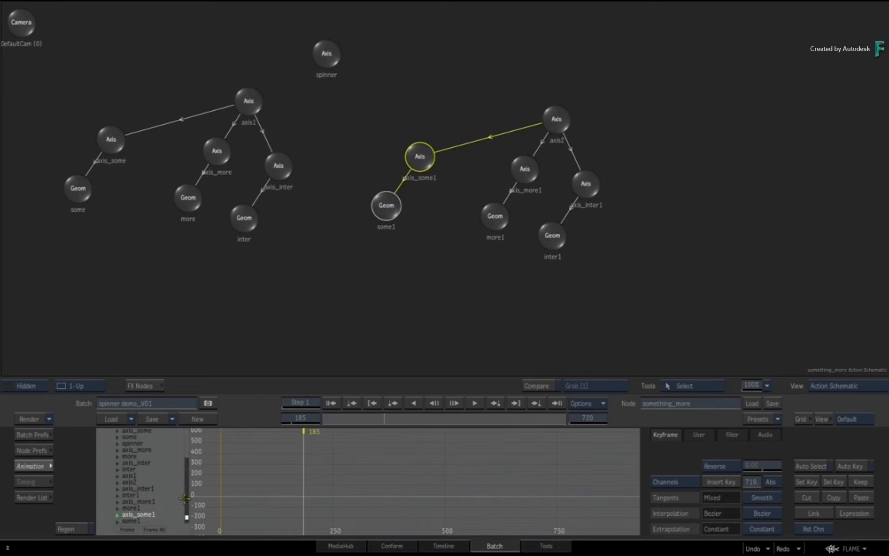
click(116, 516)
drag(107, 507, 113, 458)
click(131, 483)
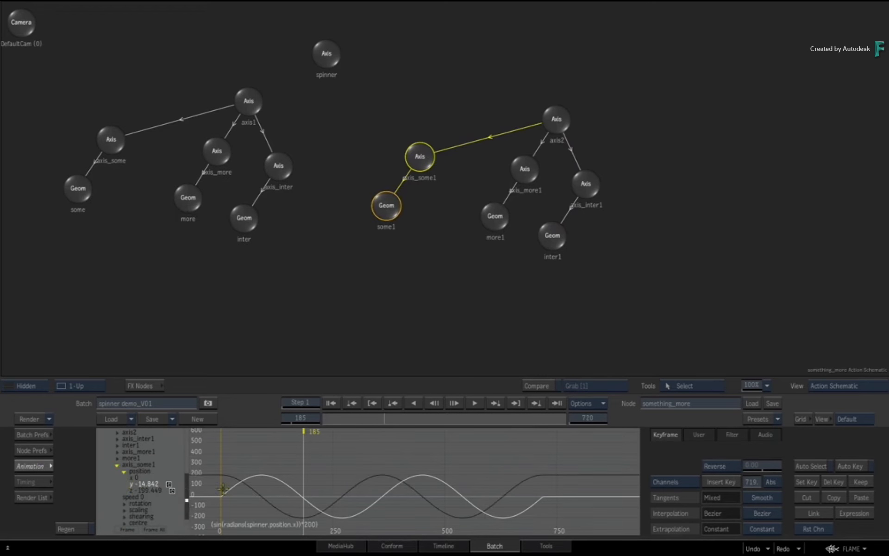
click(131, 485)
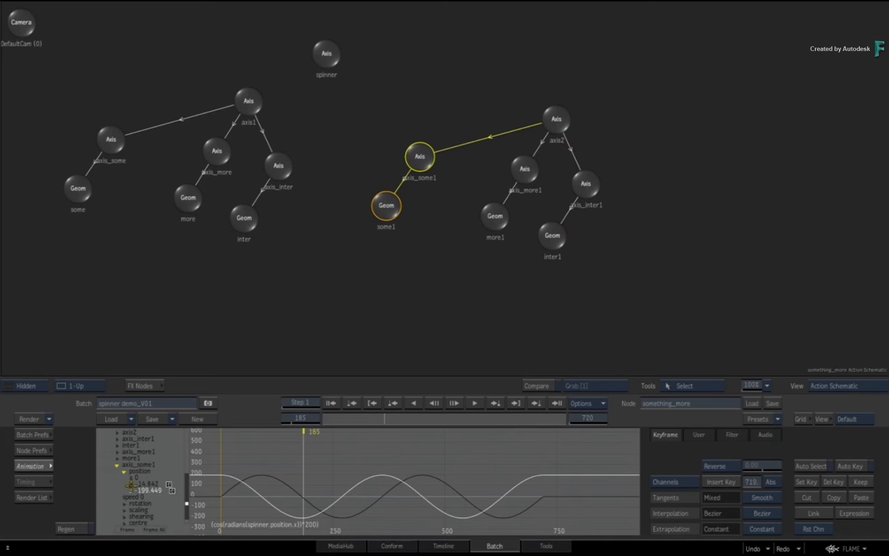
- Add a +40 offset to spinner.position.x in the Y position expression of axis_some1
click(133, 483)
key(e)
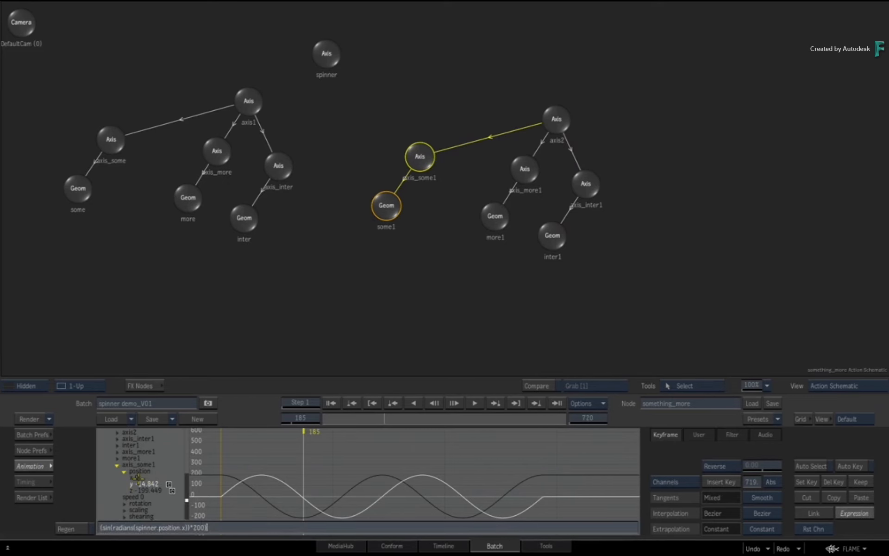
key(Left)
key(Left)
key(Left)
key(Left)
text(+40)
key(Return)
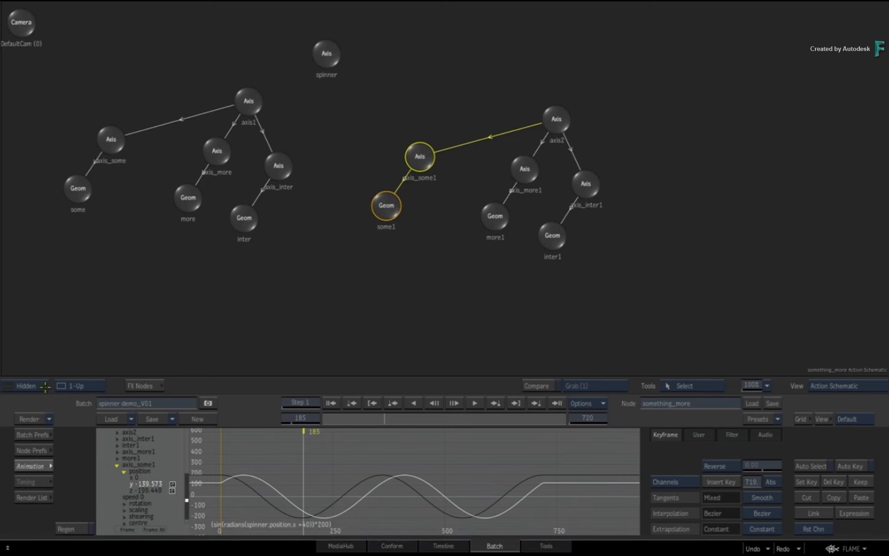
- Add the same +40 offset to spinner.position.x in the Z position expression of axis_some1
click(131, 491)
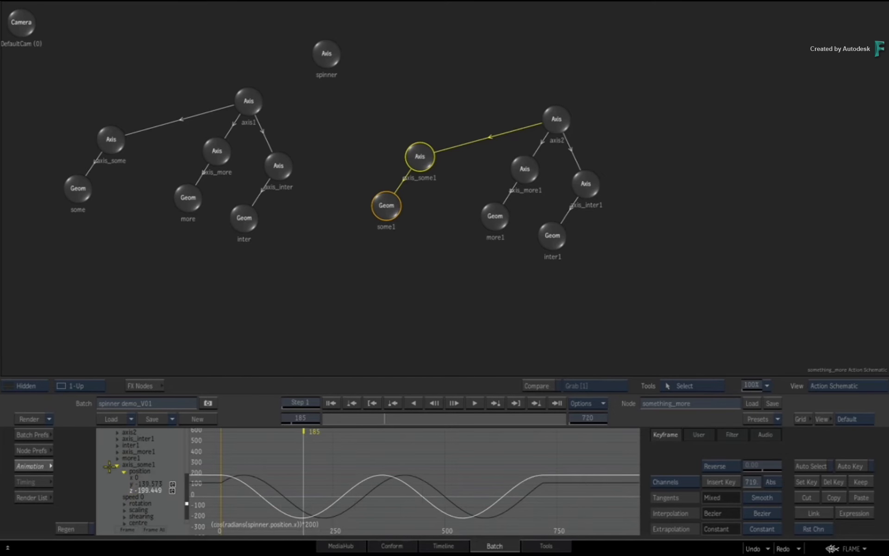
key(e)
key(Left)
key(Left)
key(Left)
key(Left)
key(Left)
key(Left)
key(Left)
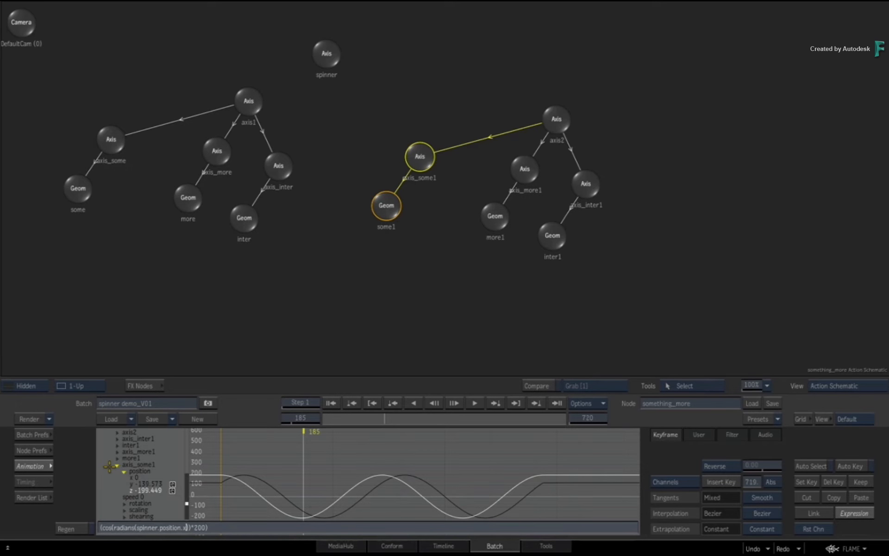
text(+40)
key(Return)
- Preview the offset "very very" text in the camera output by scrubbing the animation, stopping at frame 205
key(F4)
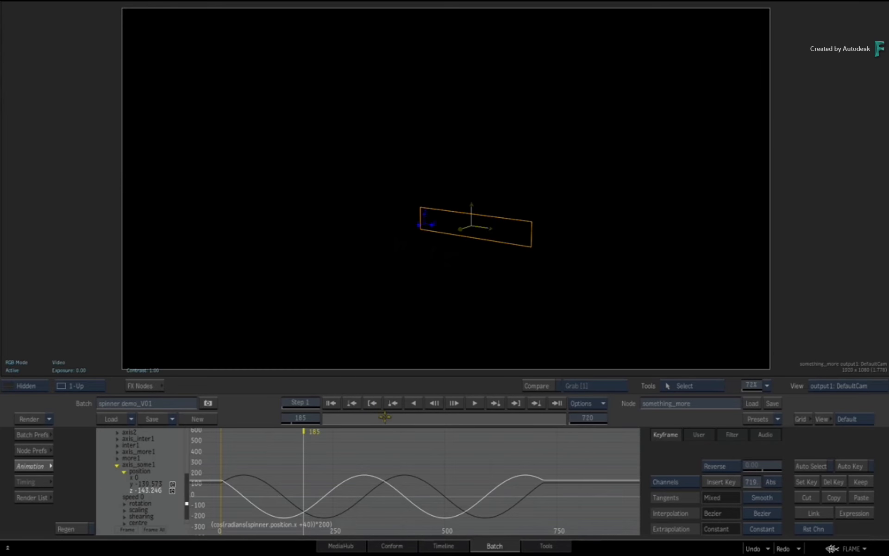
drag(385, 417, 441, 416)
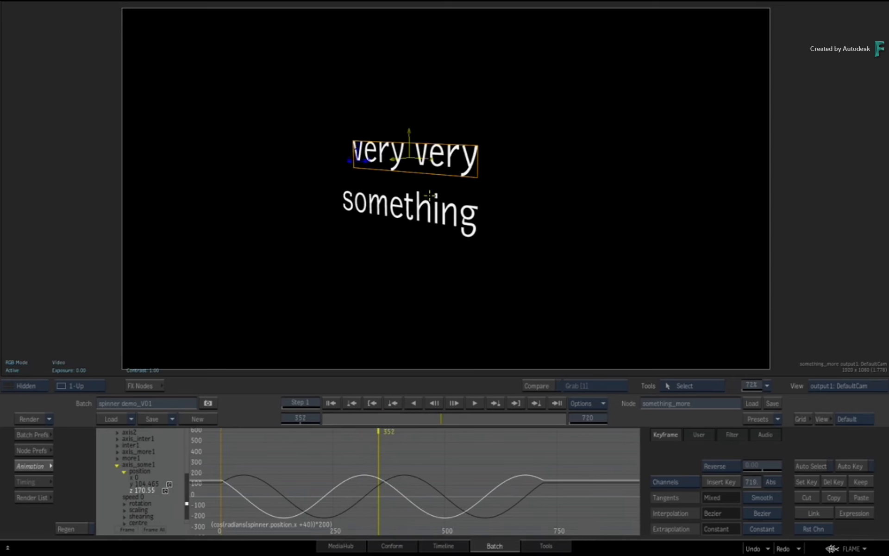
drag(445, 416, 400, 415)
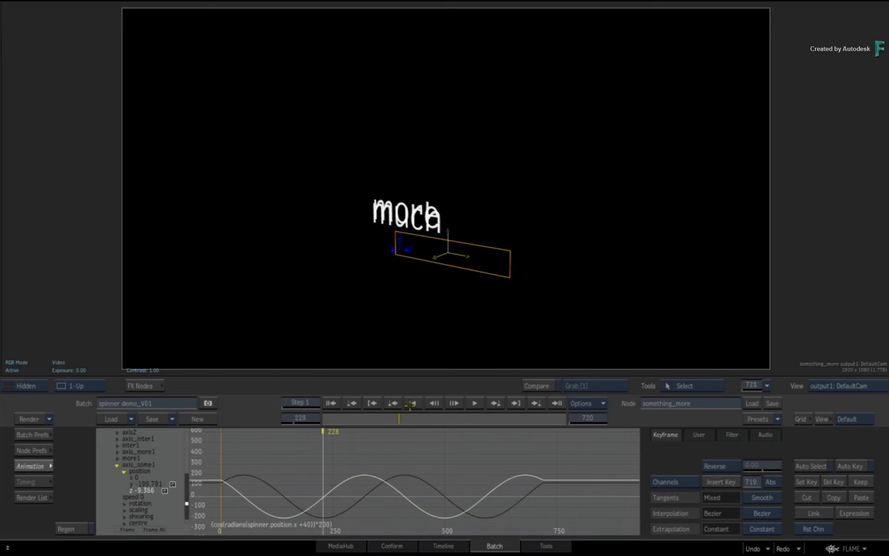
mouse_move(401, 418)
mouse_down()
mouse_move(412, 418)
mouse_move(391, 417)
mouse_up()
key(Escape)
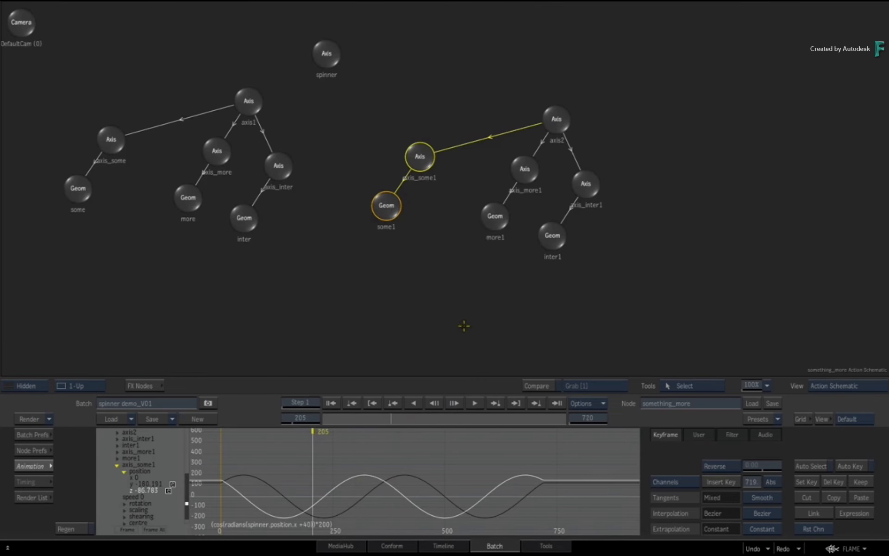
- Expand the position animation channels of axis_more1 and select its Y channel
click(492, 219)
click(522, 175)
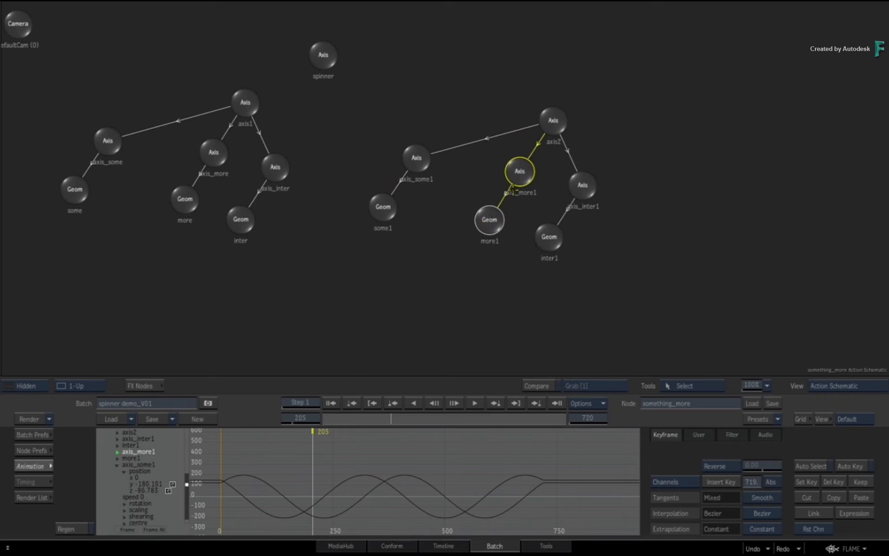
click(50, 466)
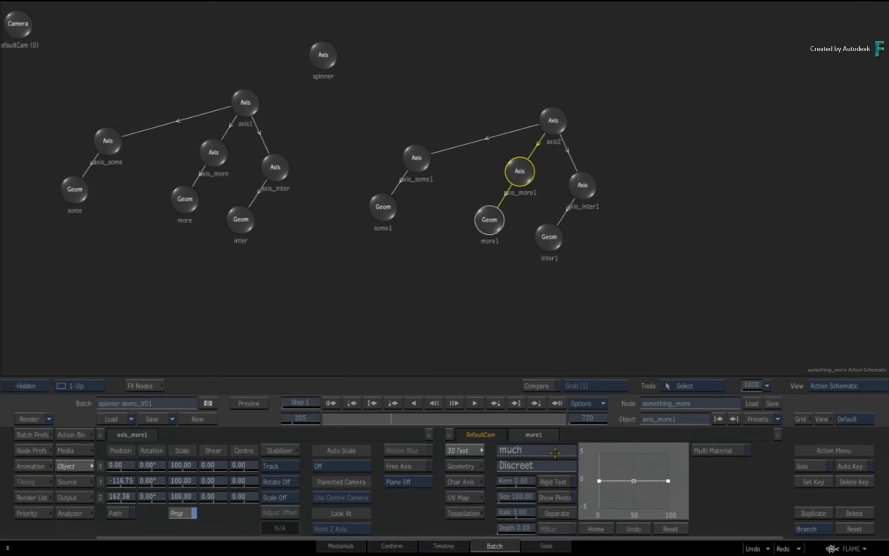
click(27, 466)
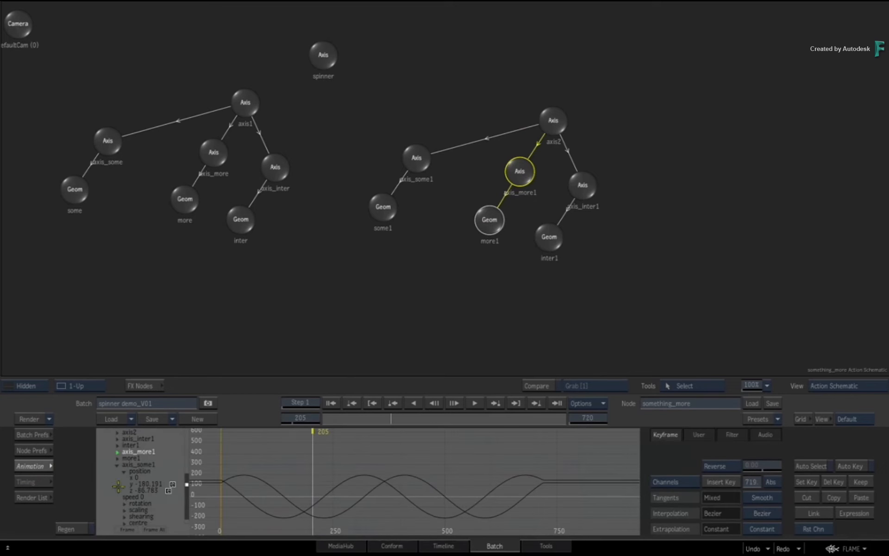
click(117, 453)
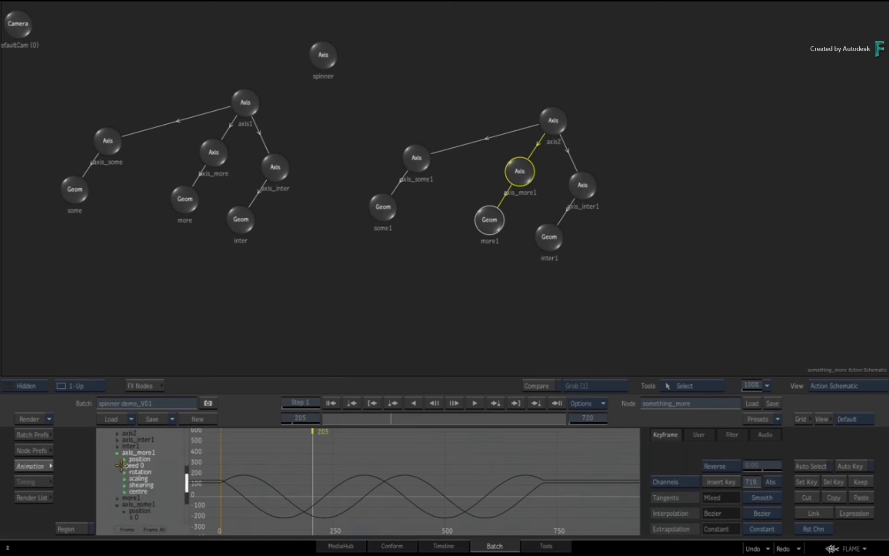
click(124, 459)
click(134, 471)
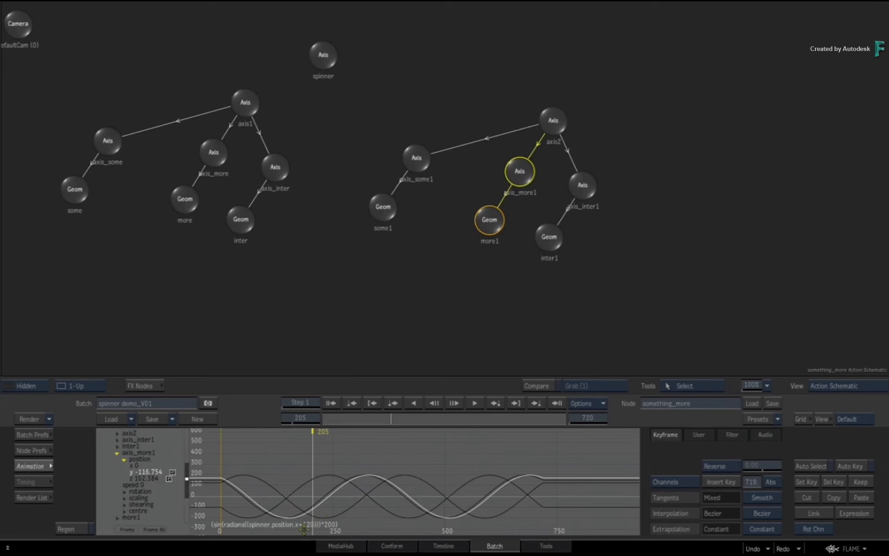
- Set the spinner offset in the Y position expression of axis_more1 to 130
click(316, 519)
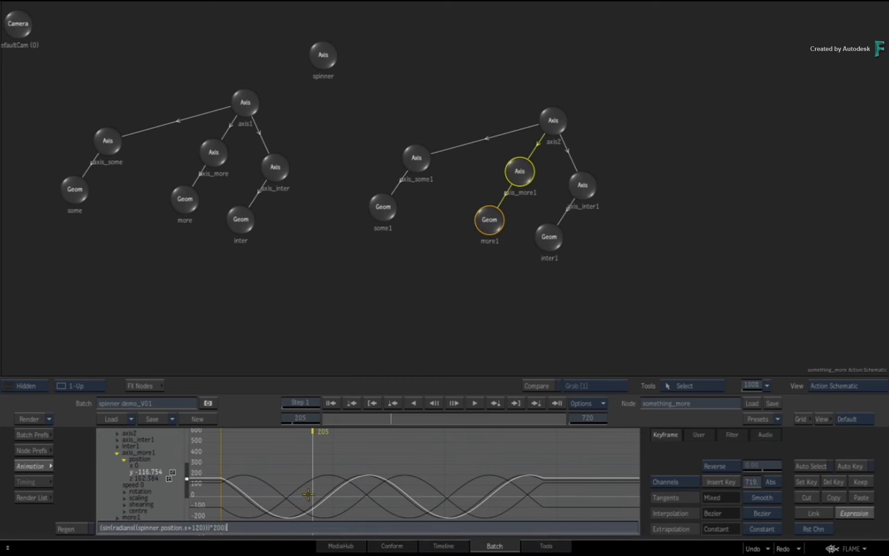
key(Left)
key(Left)
key(Left)
key(Left)
key(Left)
key(Left)
key(Left)
key(Left)
key(Left)
key(BackSpace)
text(3)
key(Return)
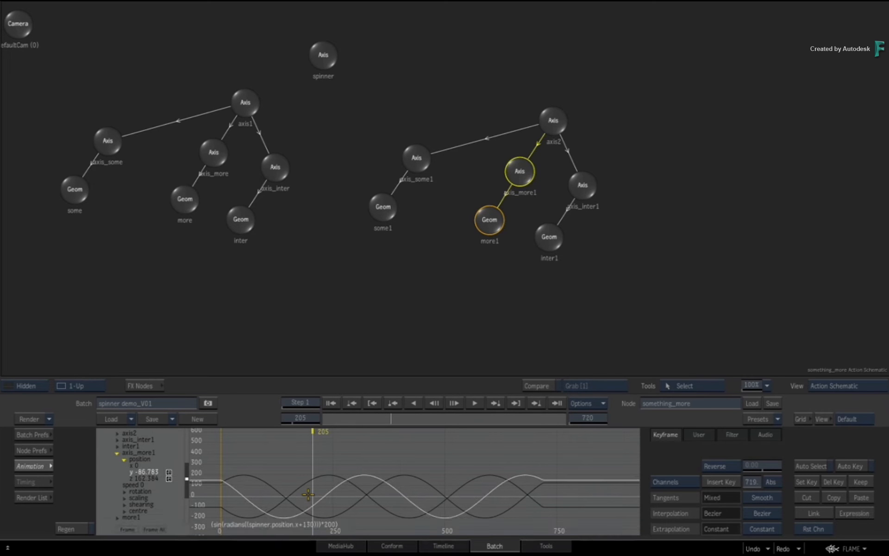
- Set the spinner offset in the Z position expression of axis_more1 to 130 and preview the text around frame 252
click(137, 478)
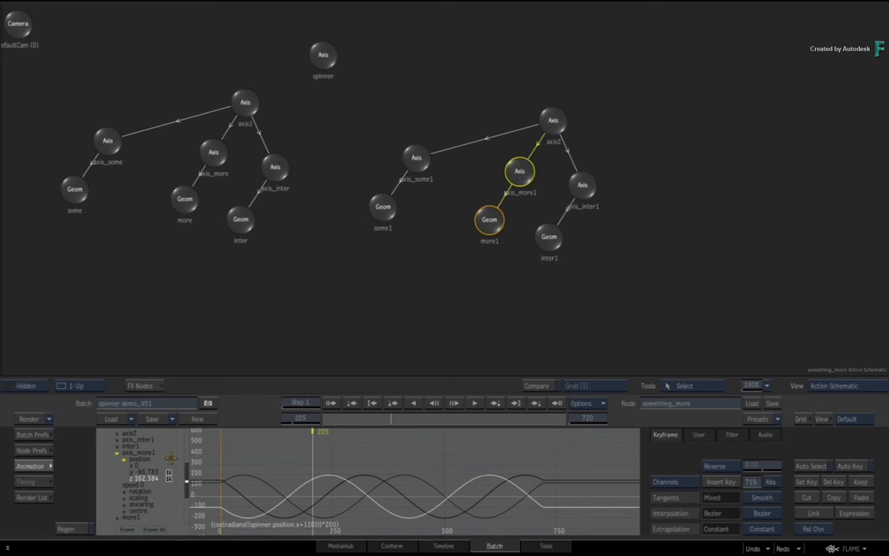
key(e)
key(Left)
key(Left)
key(Left)
key(Left)
key(Left)
key(Left)
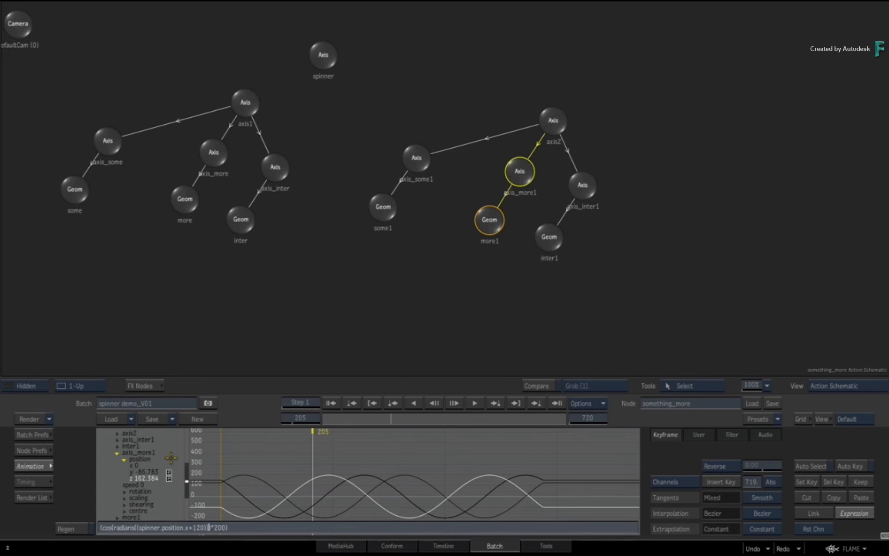
key(Left)
key(Left)
key(Left)
key(BackSpace)
text(3)
key(Return)
key(F4)
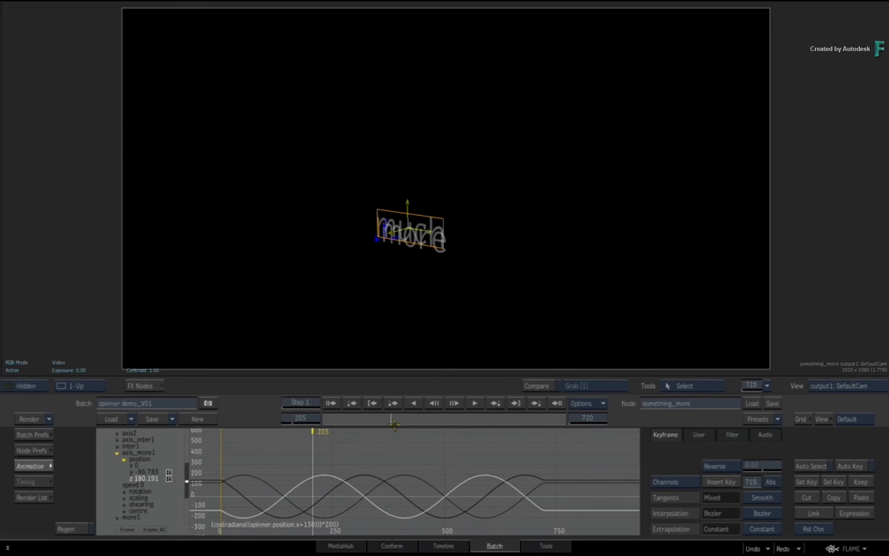
mouse_move(396, 416)
mouse_down()
mouse_move(428, 416)
mouse_move(407, 416)
mouse_up()
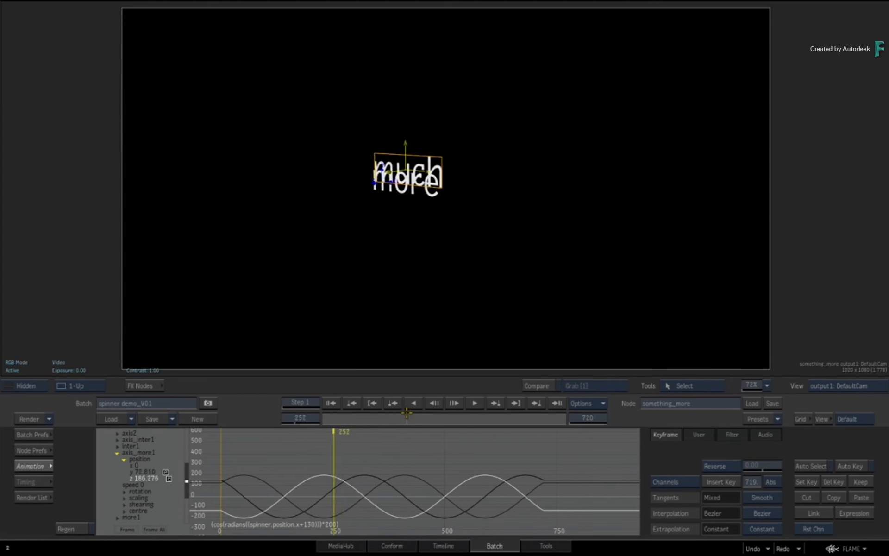
- Set the spinner offset in the Z position expression of axis_more1 to 160
click(170, 478)
key(Left)
key(Left)
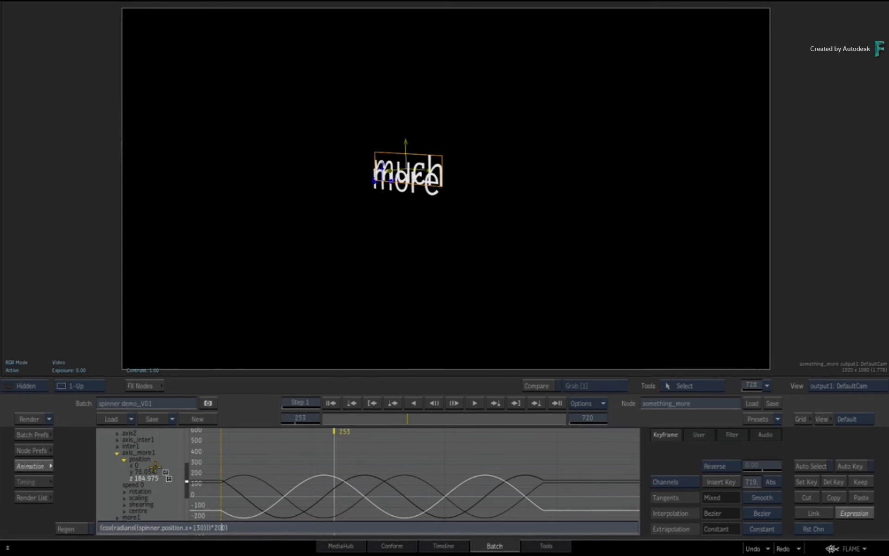
key(Left)
key(Left)
key(Left)
key(BackSpace)
text(6)
key(Return)
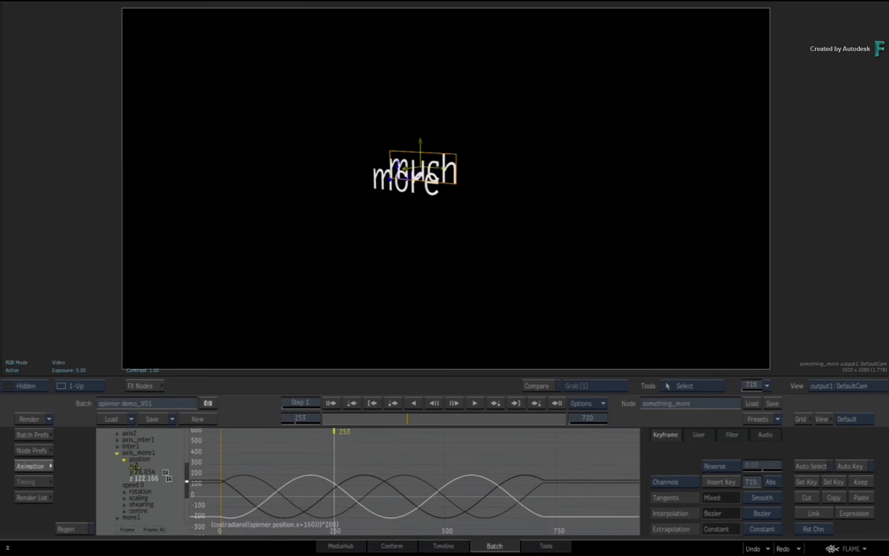
- Set the spinner offset in the Y position expression of axis_more1 to 160
click(130, 471)
double_click(143, 471)
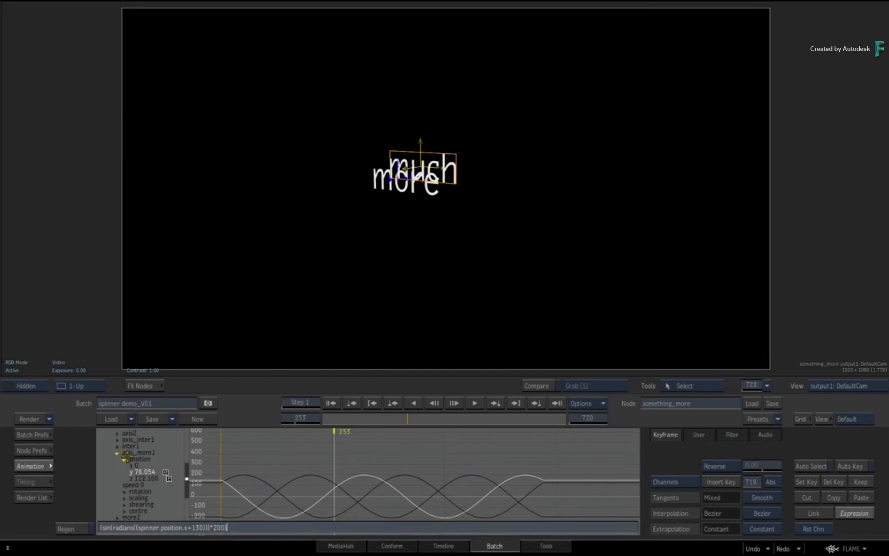
key(Left)
key(Left)
key(Left)
key(BackSpace)
key(BackSpace)
text(60)
key(Return)
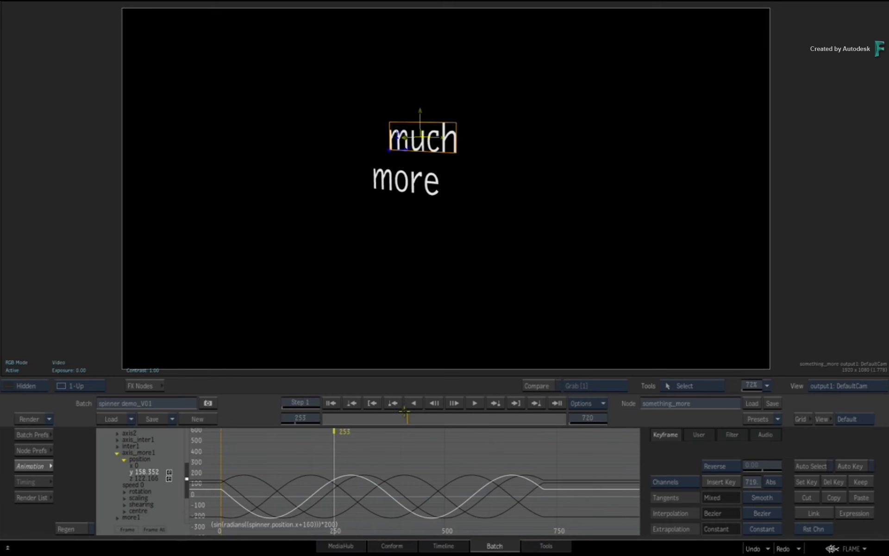
- Preview the spacing between "much" and "more" by scrubbing the animation, stopping at frame 224
click(424, 416)
drag(423, 415, 398, 417)
key(Escape)
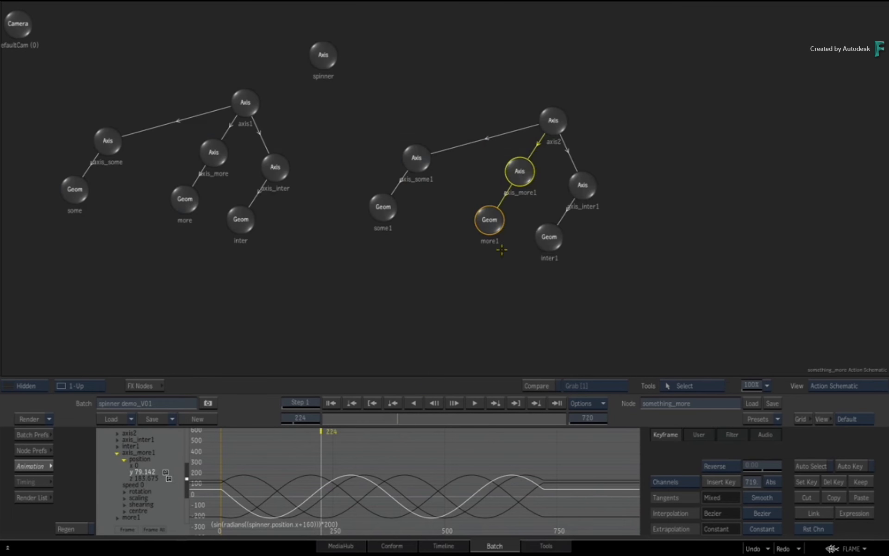
- Expand the position animation channels of axis_inter1 and select its Y channel
click(550, 237)
click(117, 446)
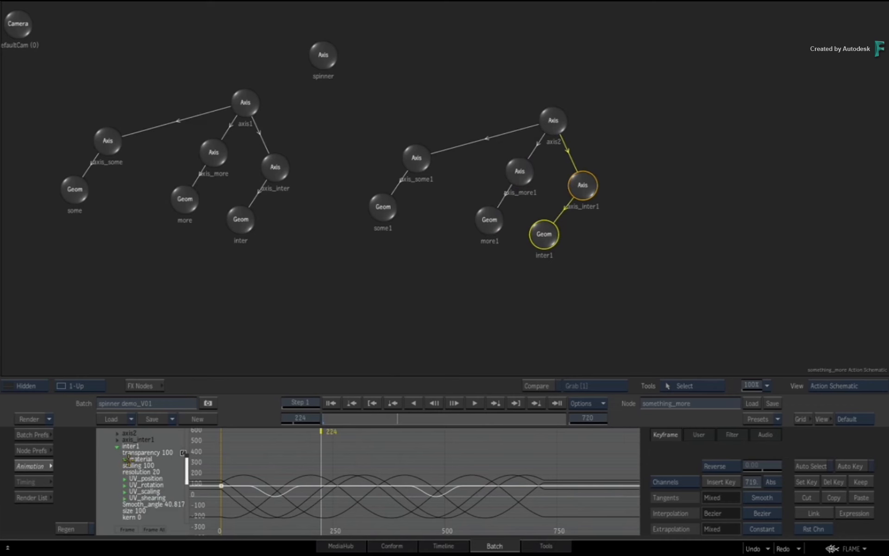
click(578, 191)
click(117, 440)
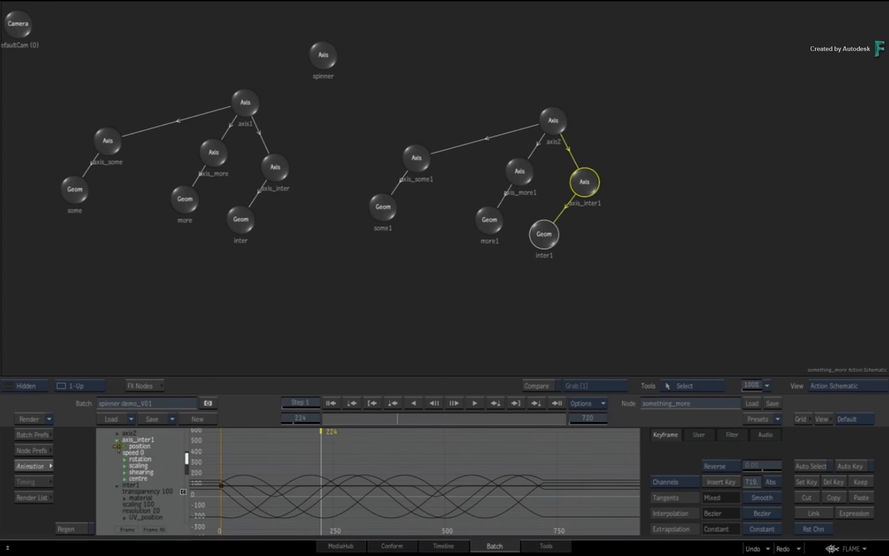
click(124, 446)
click(128, 459)
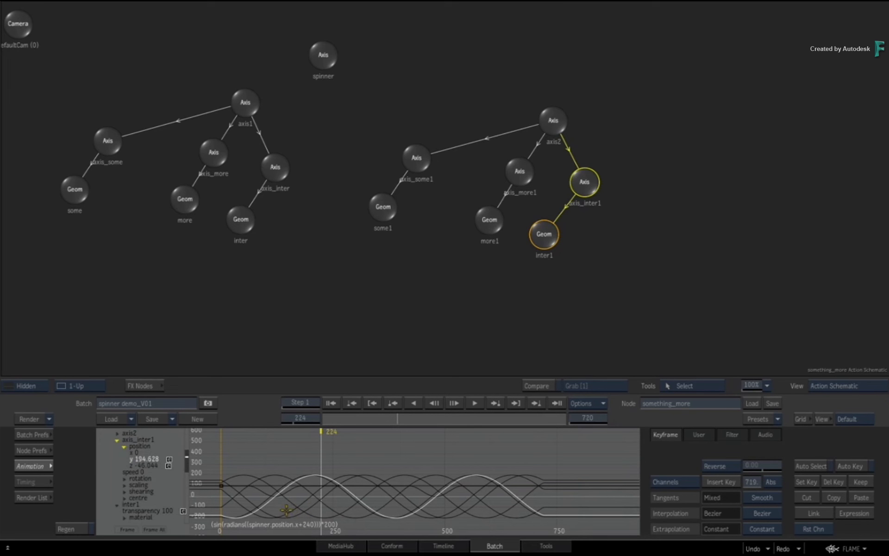
- Set the spinner offset in the Y position expression of axis_inter1 to 275
key(e)
key(Left)
key(Left)
key(Left)
key(Left)
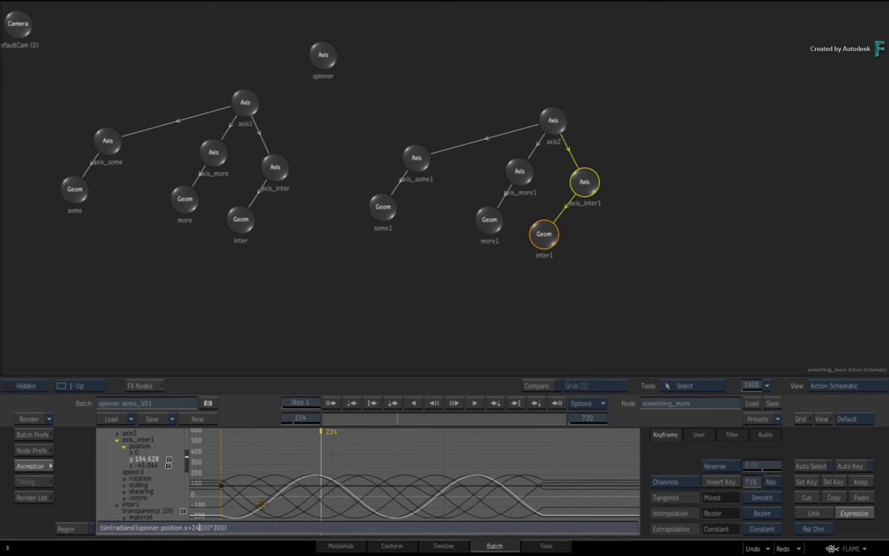
key(BackSpace)
text(70)
key(Delete)
key(BackSpace)
text(5)
key(Return)
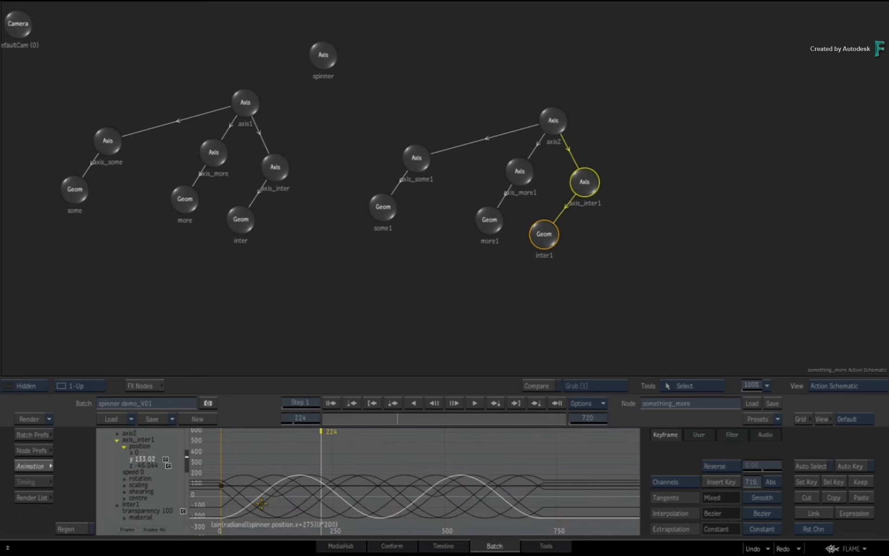
- Set the spinner offset in the Z position expression of axis_inter1 to 275
click(130, 466)
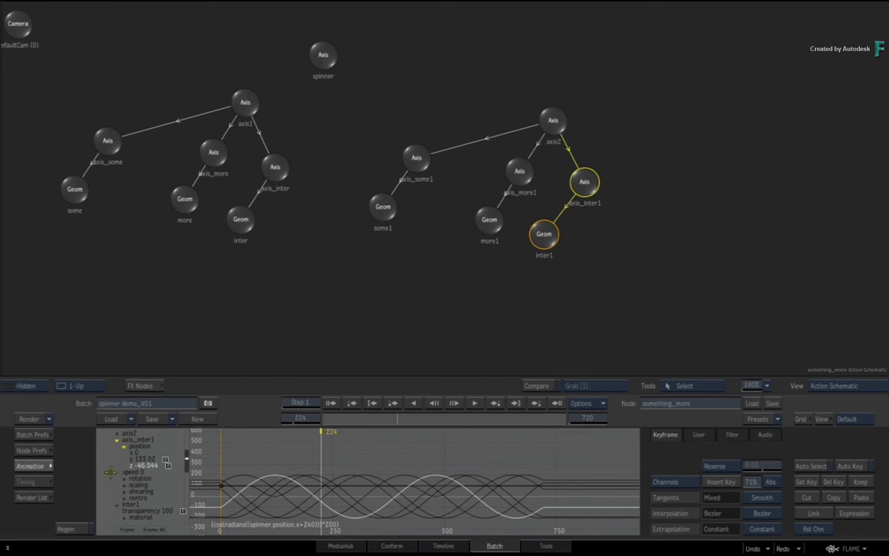
key(e)
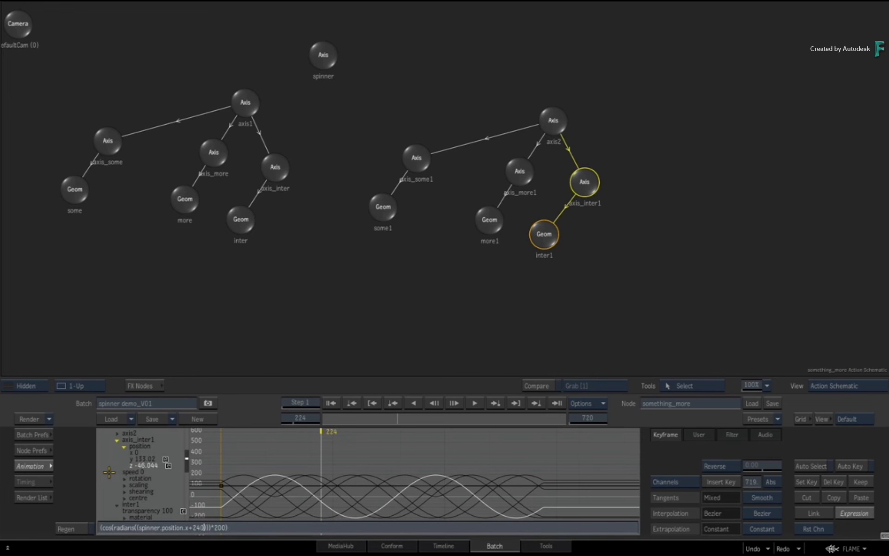
key(BackSpace)
key(Return)
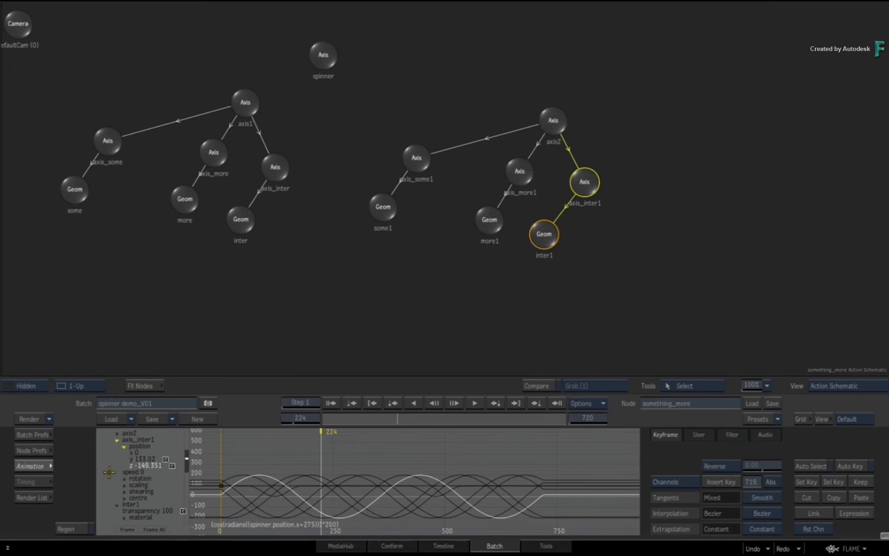
- Scrub the animation to frame 302, then reset the default camera to a straight-on view and scrub back to frame 122
key(F4)
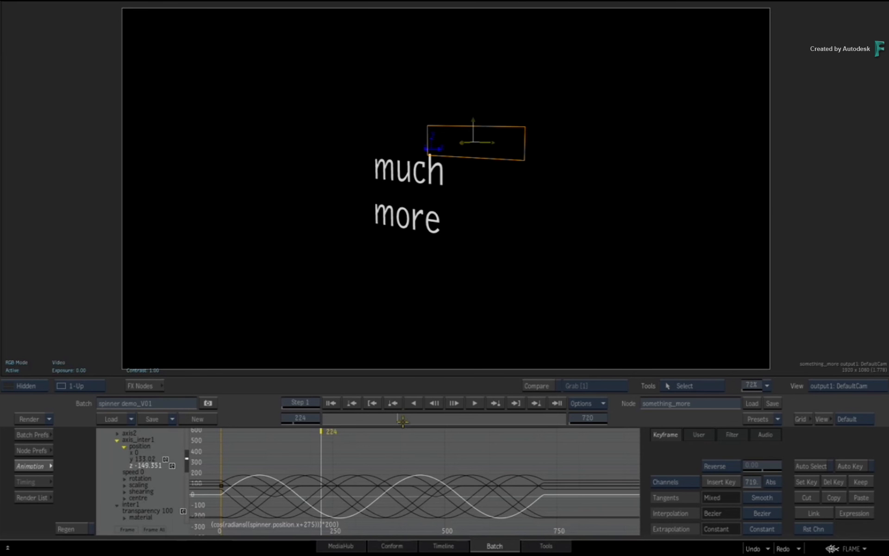
mouse_move(402, 420)
mouse_down()
mouse_move(537, 406)
mouse_move(414, 410)
mouse_up()
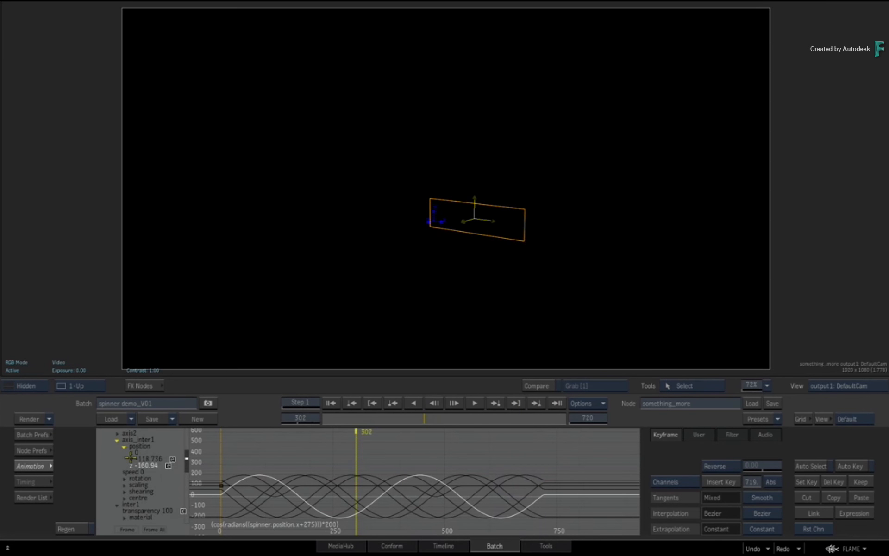
click(40, 465)
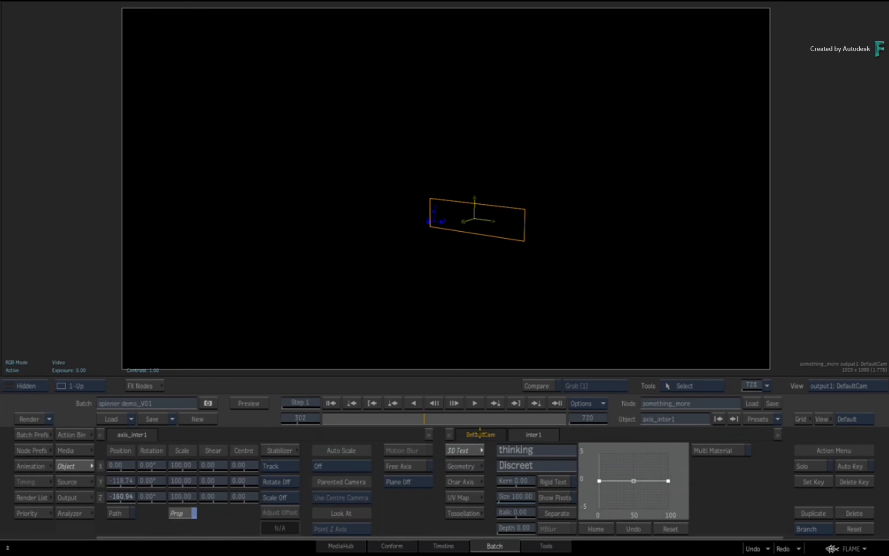
click(480, 434)
drag(425, 419, 363, 415)
- Select the spinner axis and preview all the word pairs by scrubbing through the animation to frame 361, then back to frame 1
key(Escape)
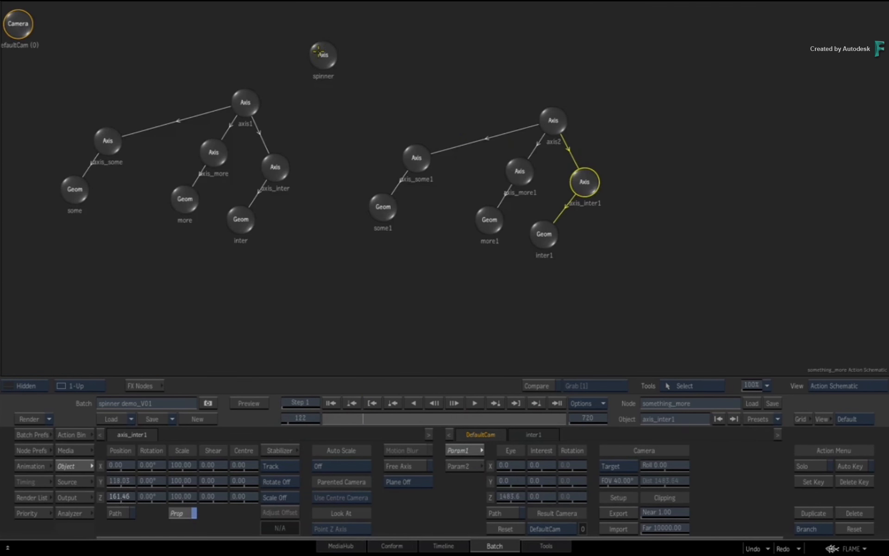
click(320, 53)
key(Escape)
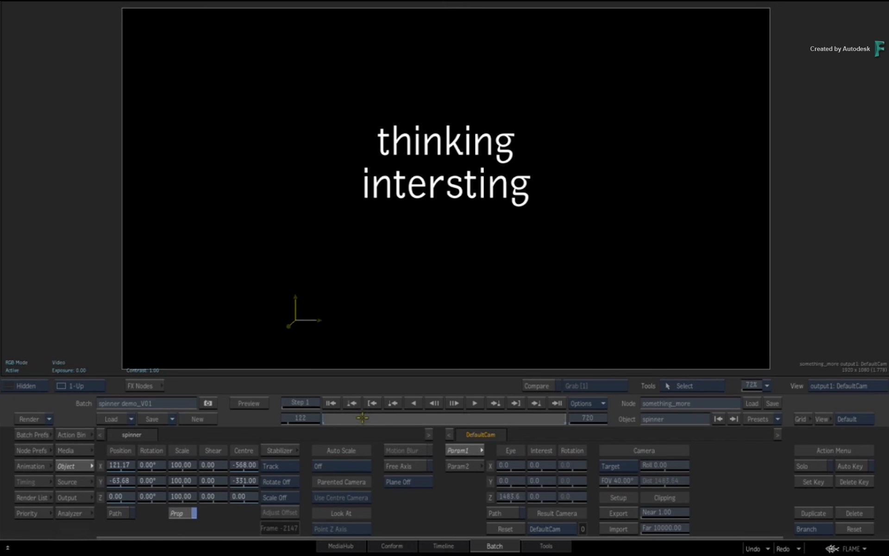
drag(363, 418, 443, 412)
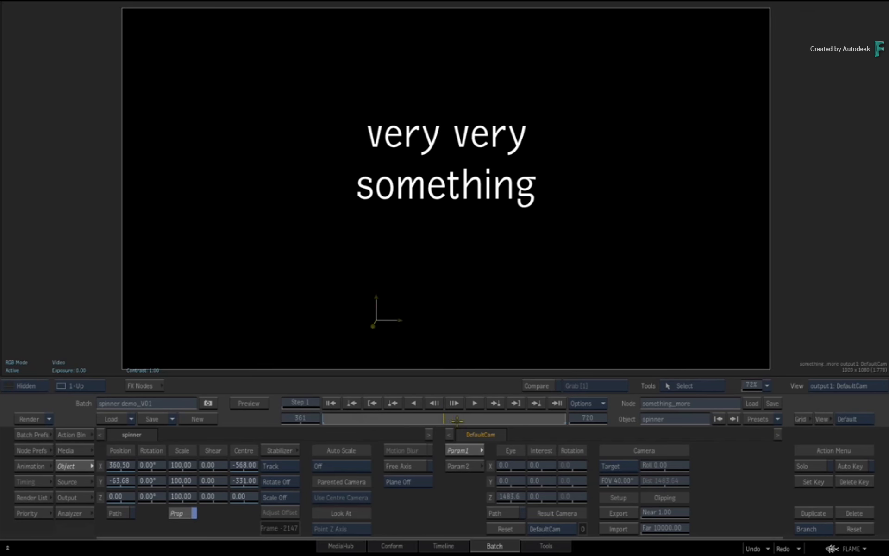
drag(457, 420, 316, 419)
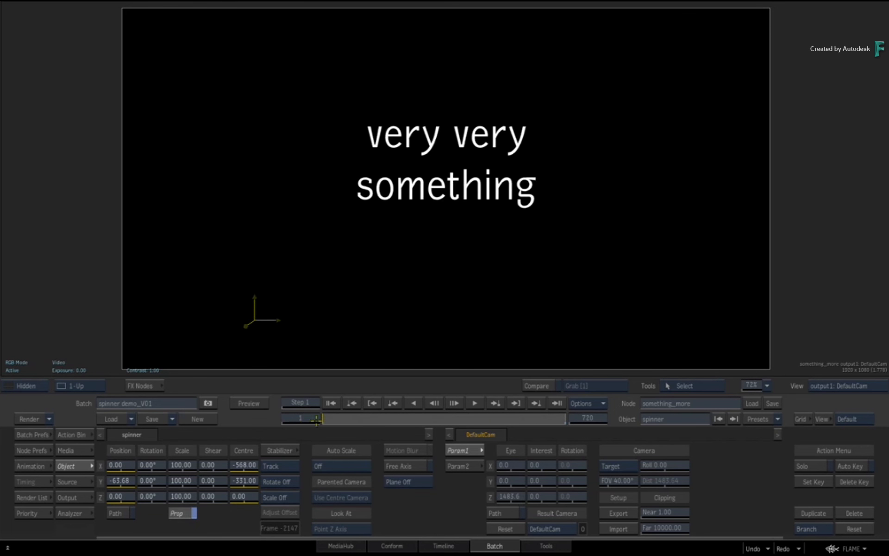
- Move the spinner axis freehand to about X 285, Y -19 to rotate the words, and orbit the camera to view them at an angle
drag(270, 319, 368, 303)
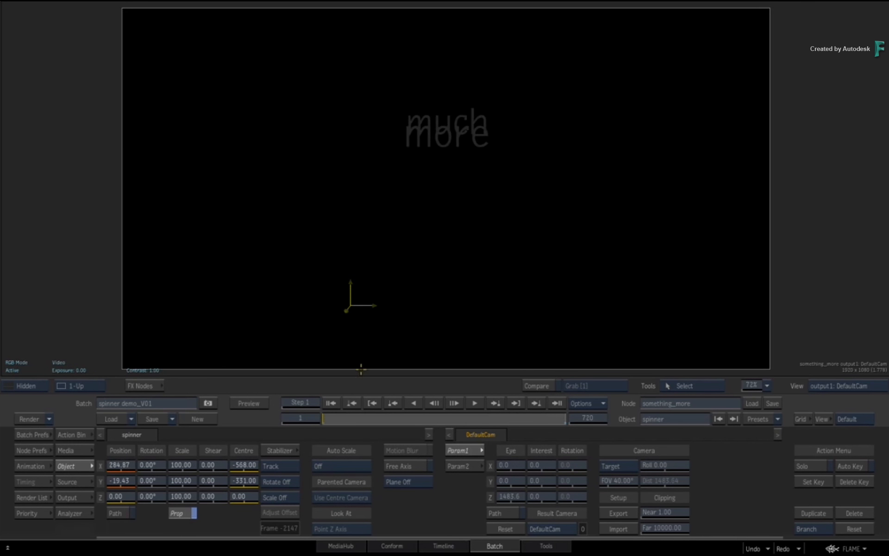
drag(531, 262, 278, 359)
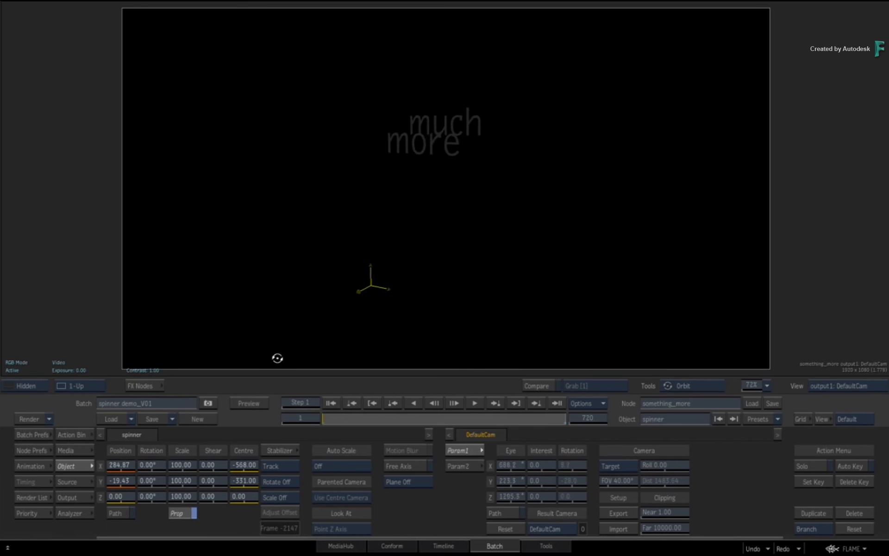